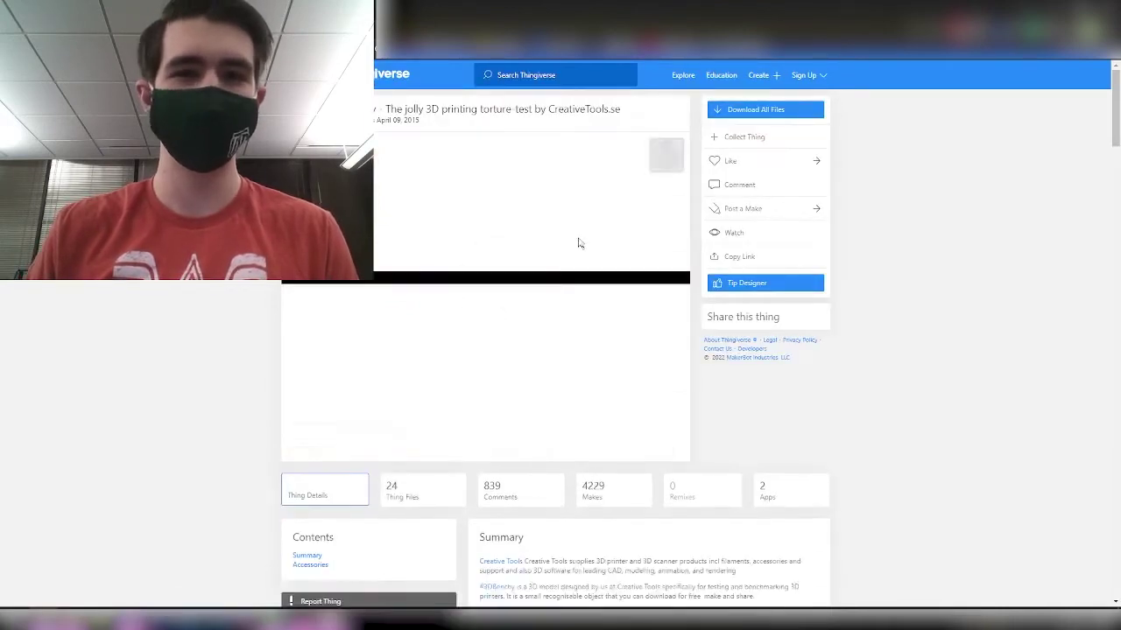
Step: Scroll down the 3DBenchy thing page to reach its Thing Files list
{"action": "scroll", "coordinate": [469, 308], "scroll_direction": "down", "scroll_amount": 5}
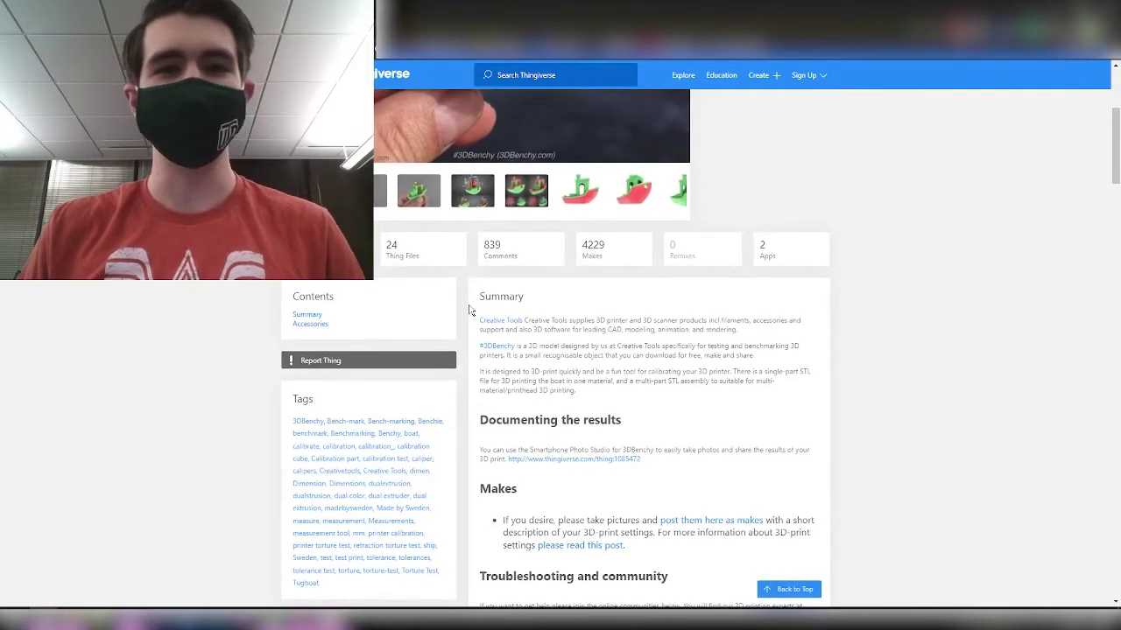
{"action": "left_click", "coordinate": [418, 262]}
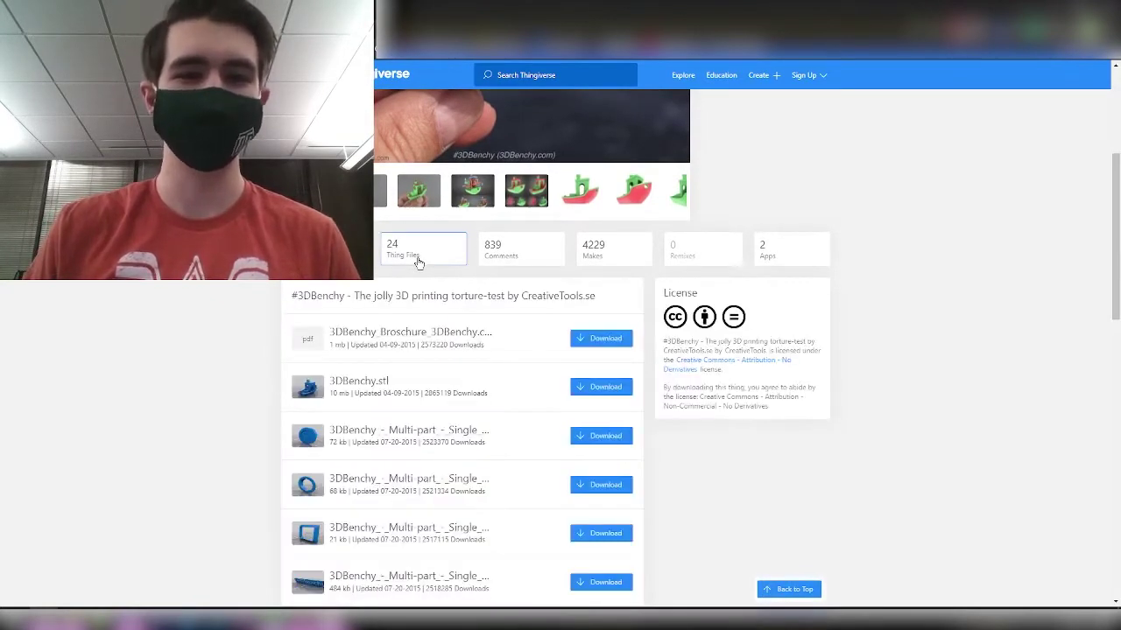
{"action": "scroll", "coordinate": [526, 359], "scroll_direction": "down", "scroll_amount": 1}
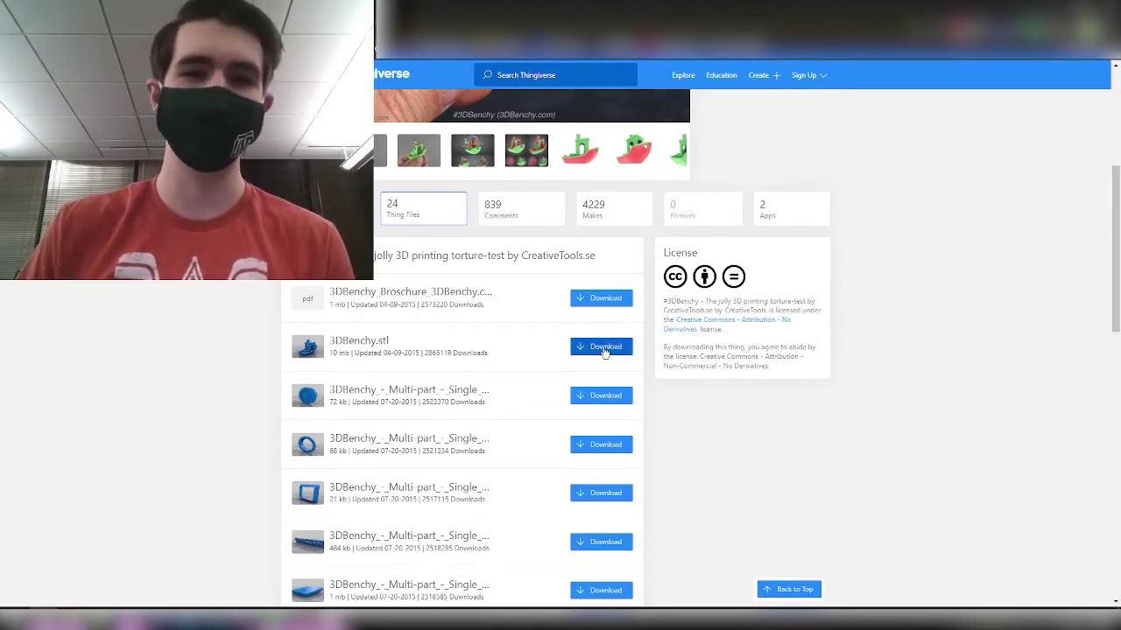
{"action": "scroll", "coordinate": [604, 352], "scroll_direction": "up", "scroll_amount": 1}
{"action": "scroll", "coordinate": [604, 352], "scroll_direction": "up", "scroll_amount": 3}
{"action": "scroll", "coordinate": [796, 274], "scroll_direction": "up", "scroll_amount": 1}
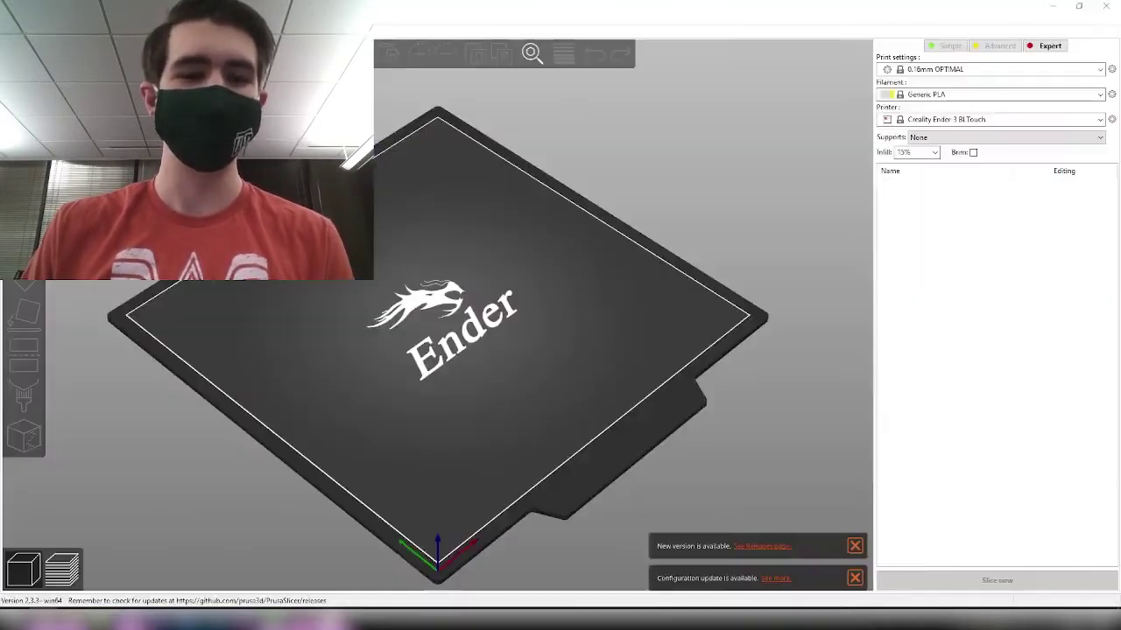
Step: Import amiibo_base_inner_smash_plain.STL and place it on the Ender 3 bed as a 43.5 × 43.5 × 7.85 mm object
{"action": "left_click", "coordinate": [333, 624]}
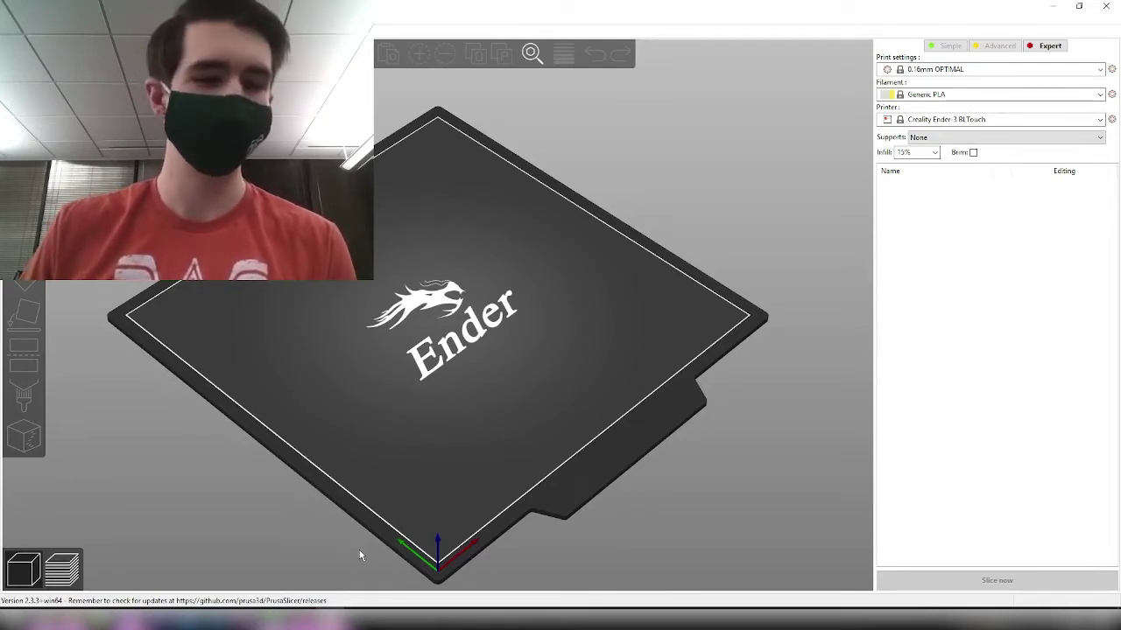
{"action": "key", "text": "ctrl+i"}
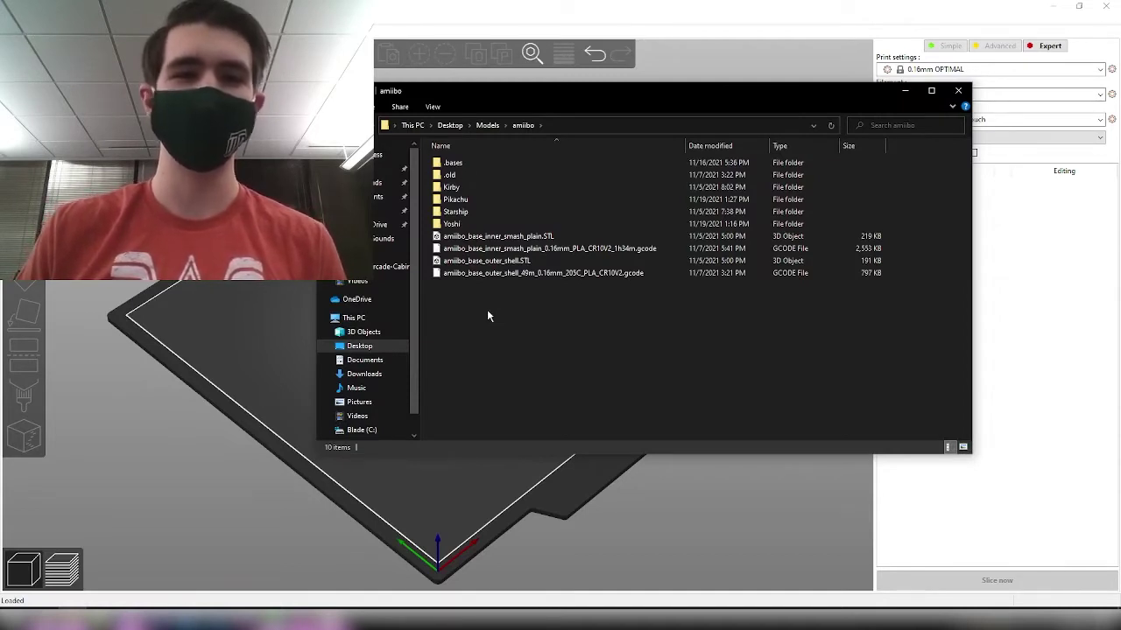
{"action": "left_click", "coordinate": [496, 243]}
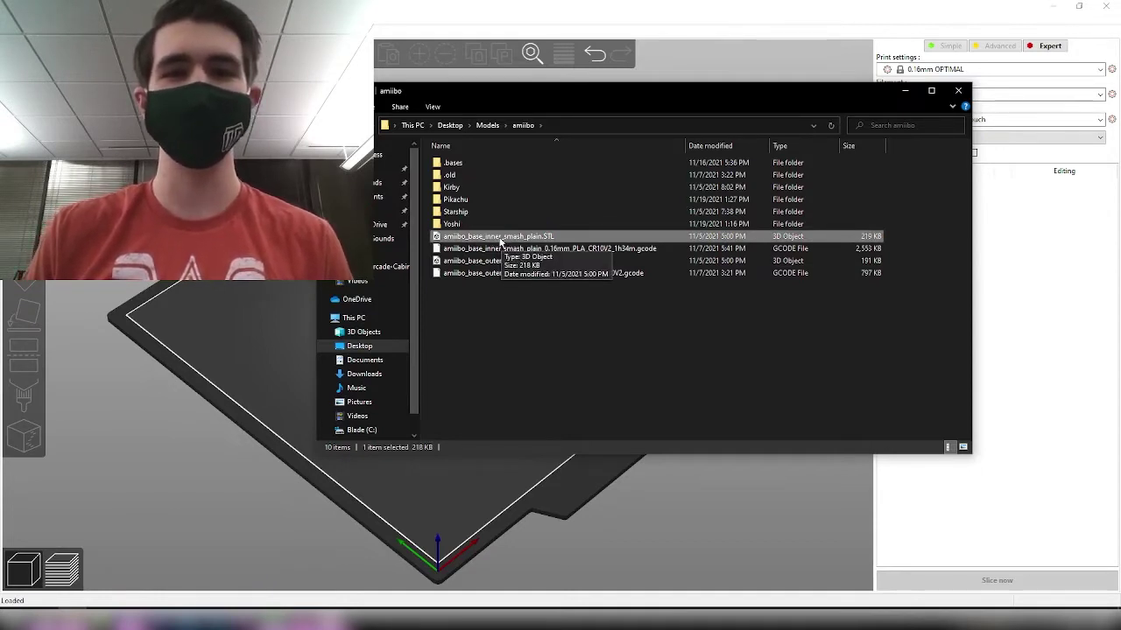
{"action": "left_click_drag", "start_coordinate": [501, 243], "coordinate": [332, 202]}
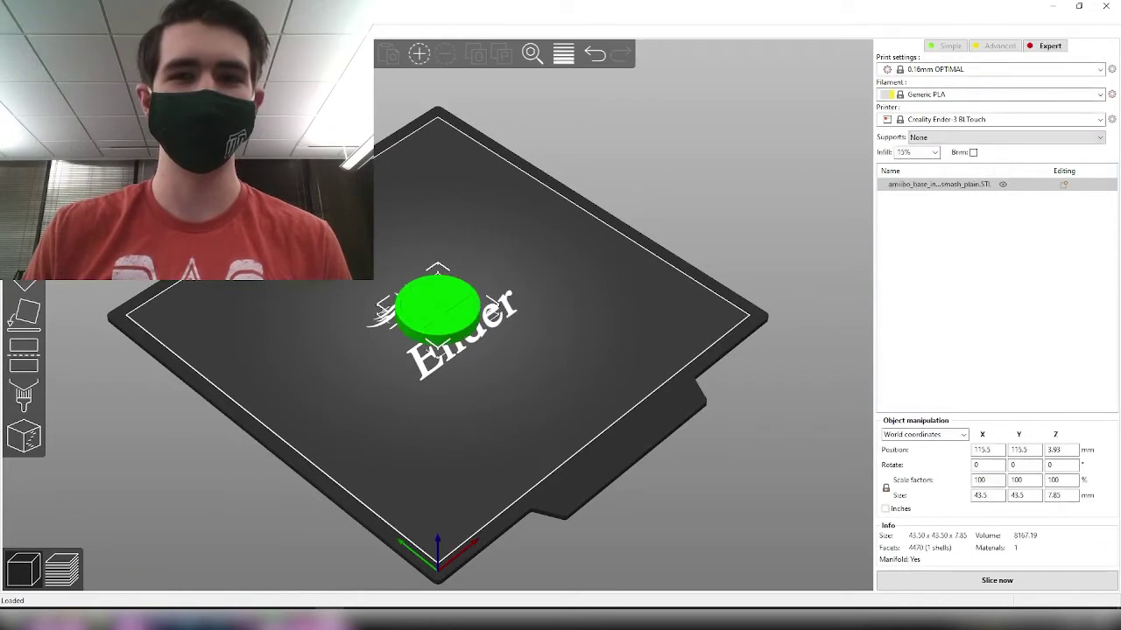
{"action": "key", "text": "Escape"}
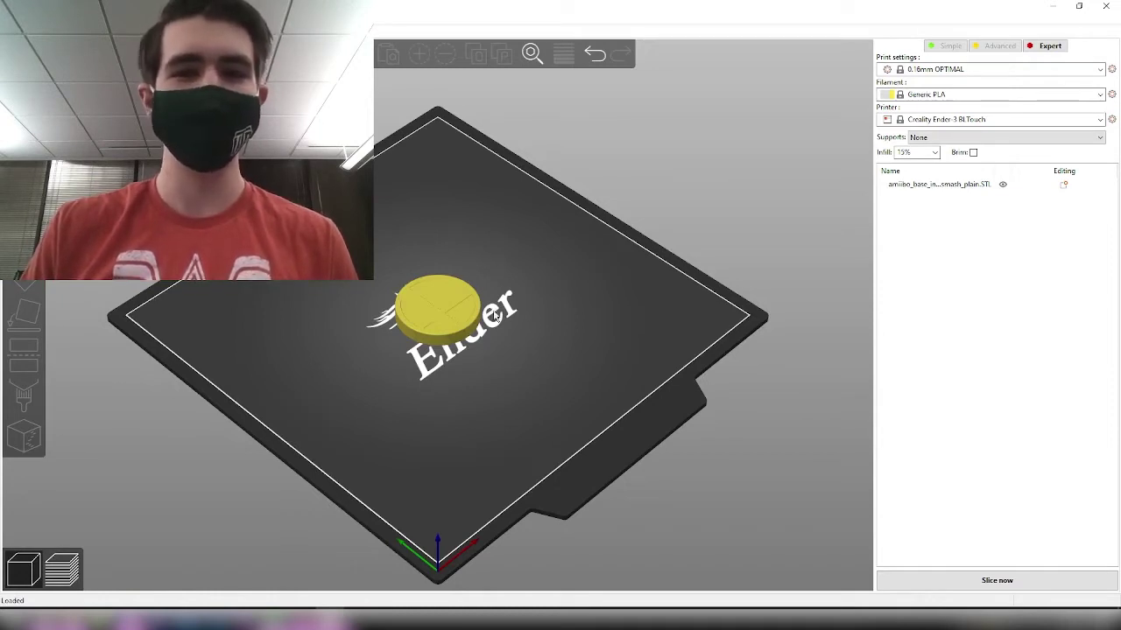
{"action": "scroll", "coordinate": [495, 314], "scroll_direction": "up", "scroll_amount": 5}
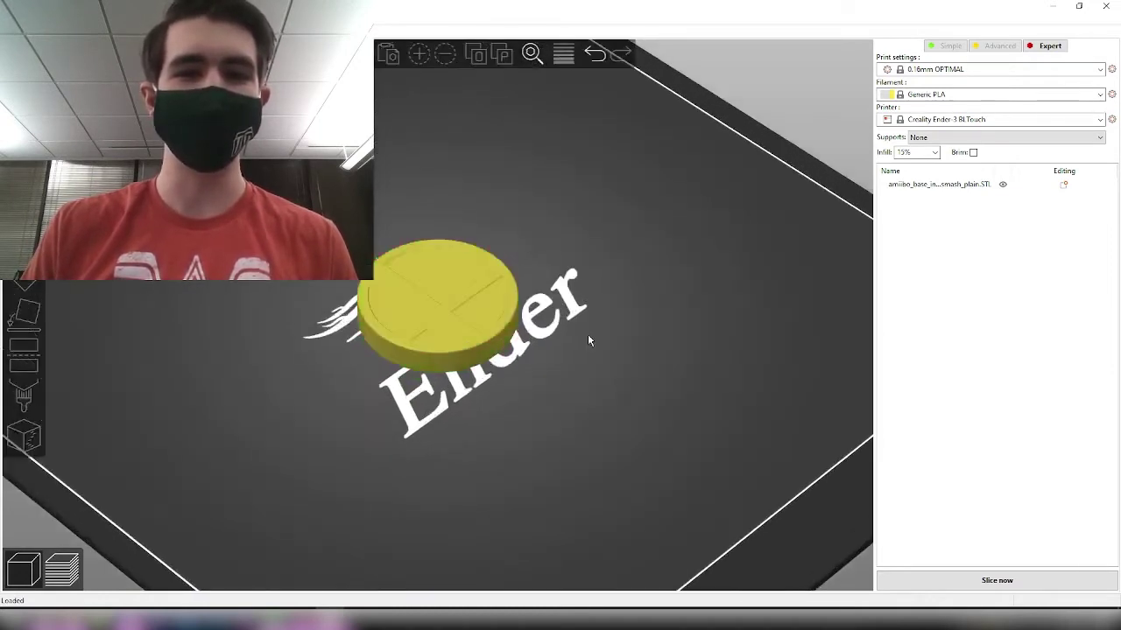
{"action": "right_click_drag", "start_coordinate": [588, 336], "coordinate": [609, 252]}
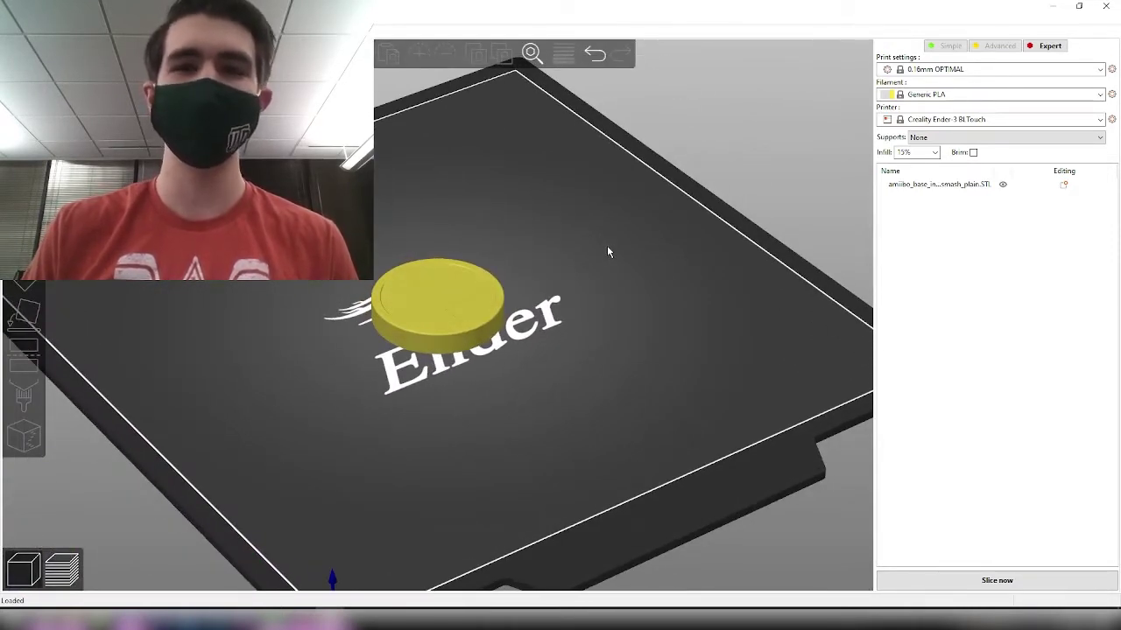
{"action": "left_click", "coordinate": [918, 121]}
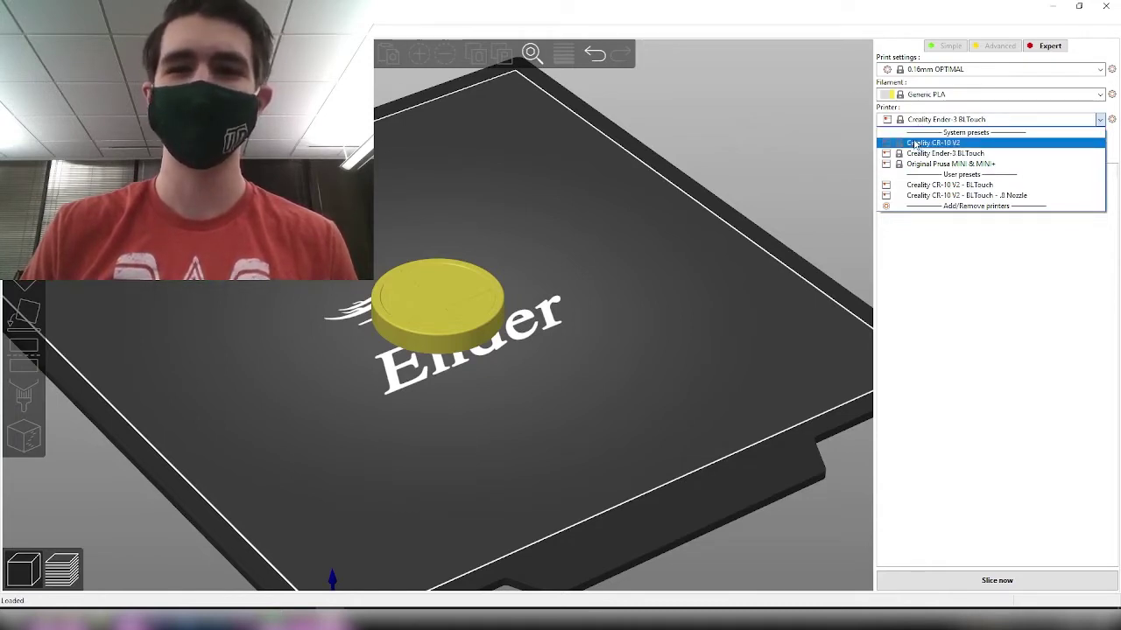
{"action": "left_click", "coordinate": [915, 143]}
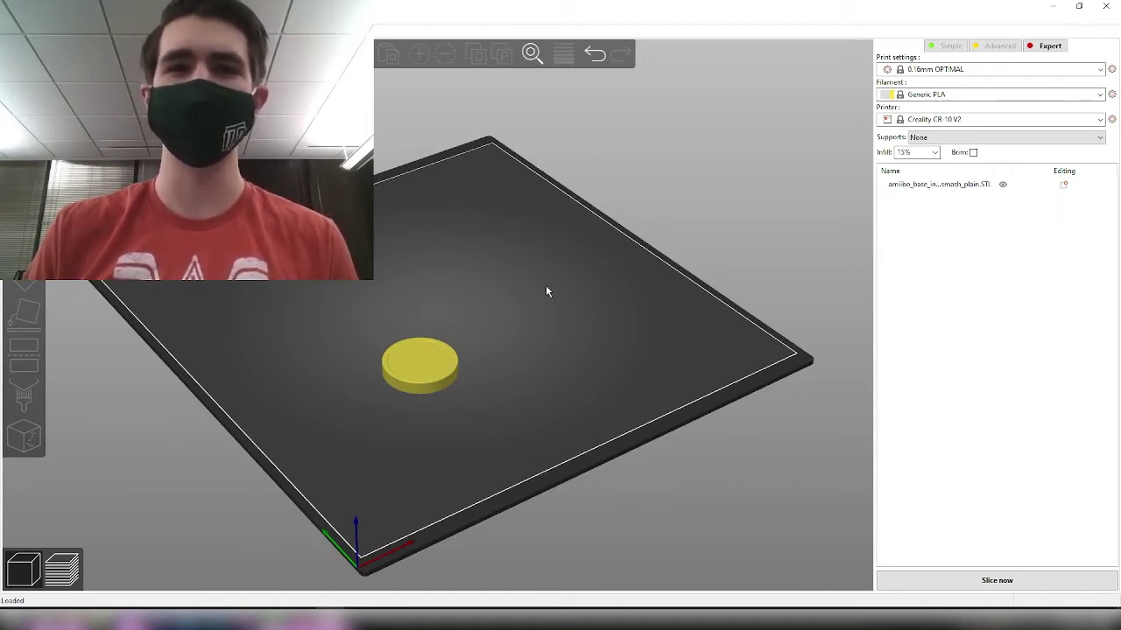
{"action": "left_click", "coordinate": [945, 120]}
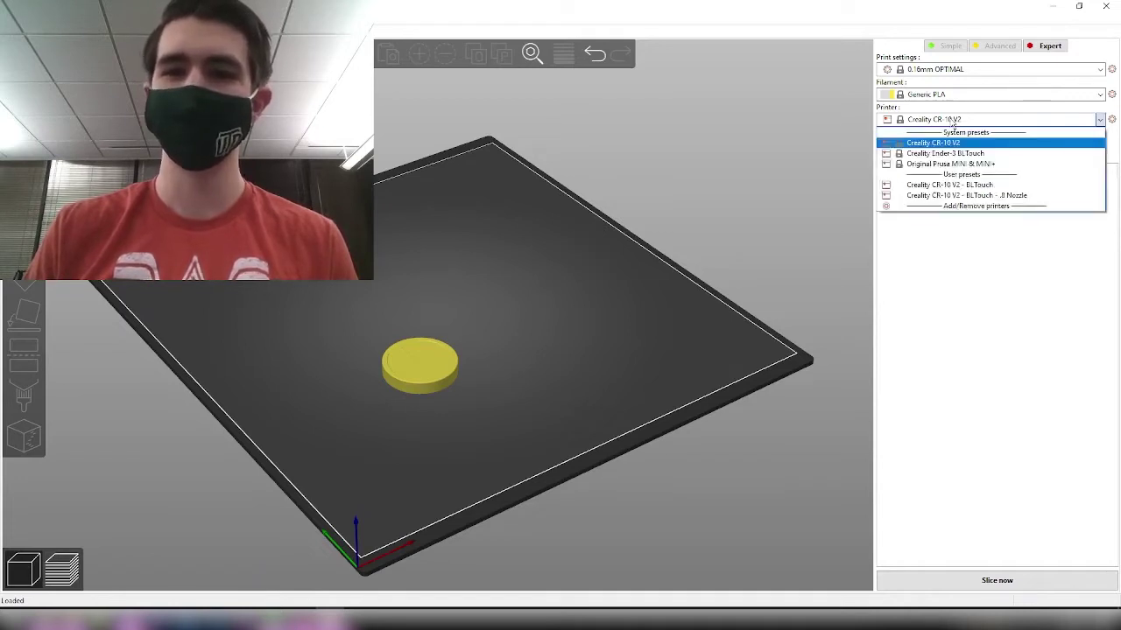
{"action": "left_click", "coordinate": [944, 153]}
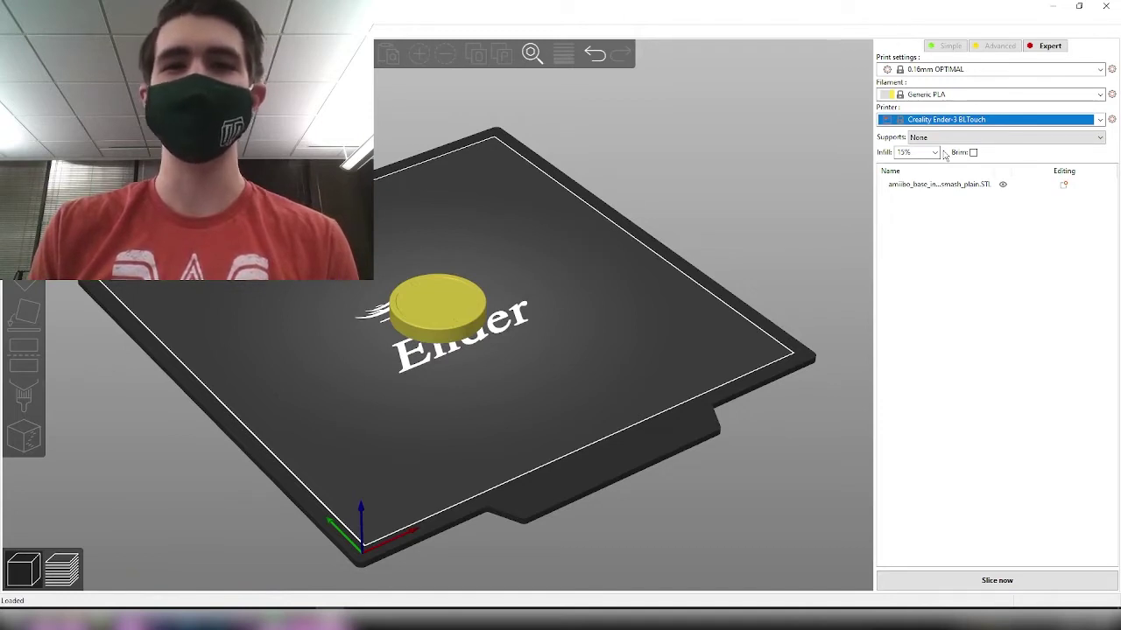
{"action": "mouse_move", "coordinate": [670, 233]}
{"action": "left_mouse_down"}
{"action": "mouse_move", "coordinate": [687, 235]}
{"action": "mouse_move", "coordinate": [675, 239]}
{"action": "left_mouse_up"}
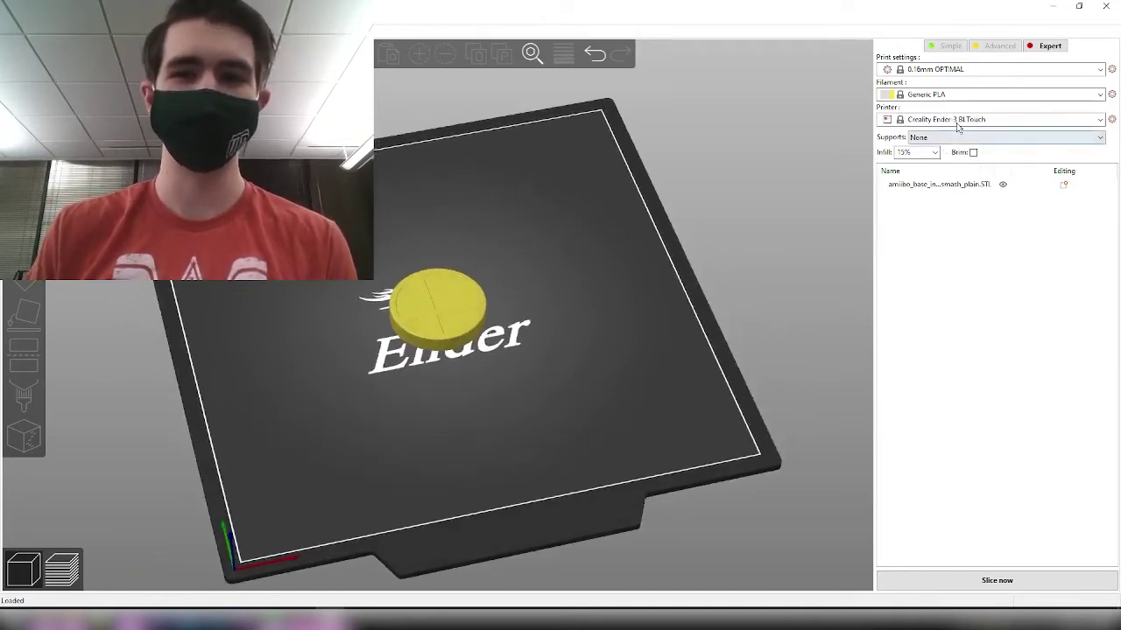
{"action": "left_click", "coordinate": [958, 123]}
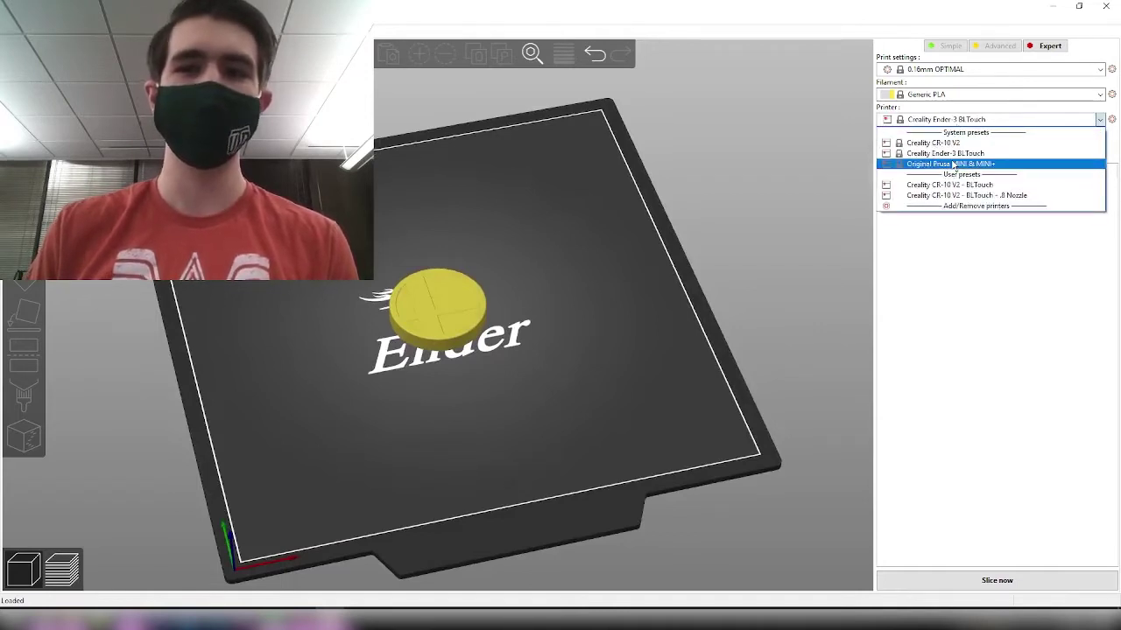
{"action": "left_click", "coordinate": [954, 164]}
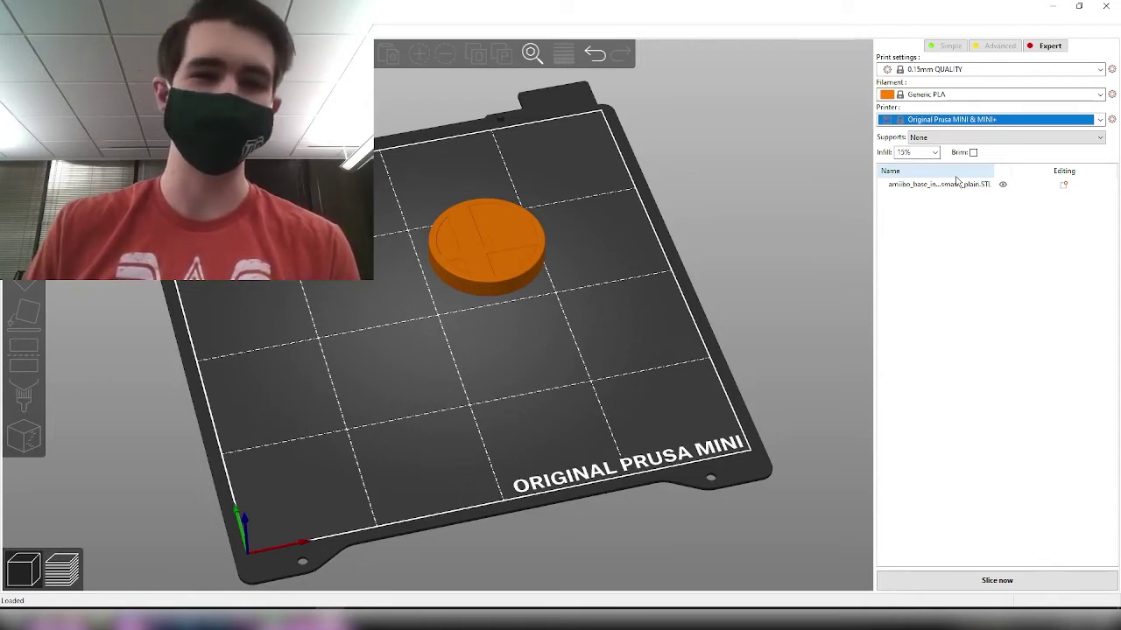
{"action": "left_click", "coordinate": [952, 120]}
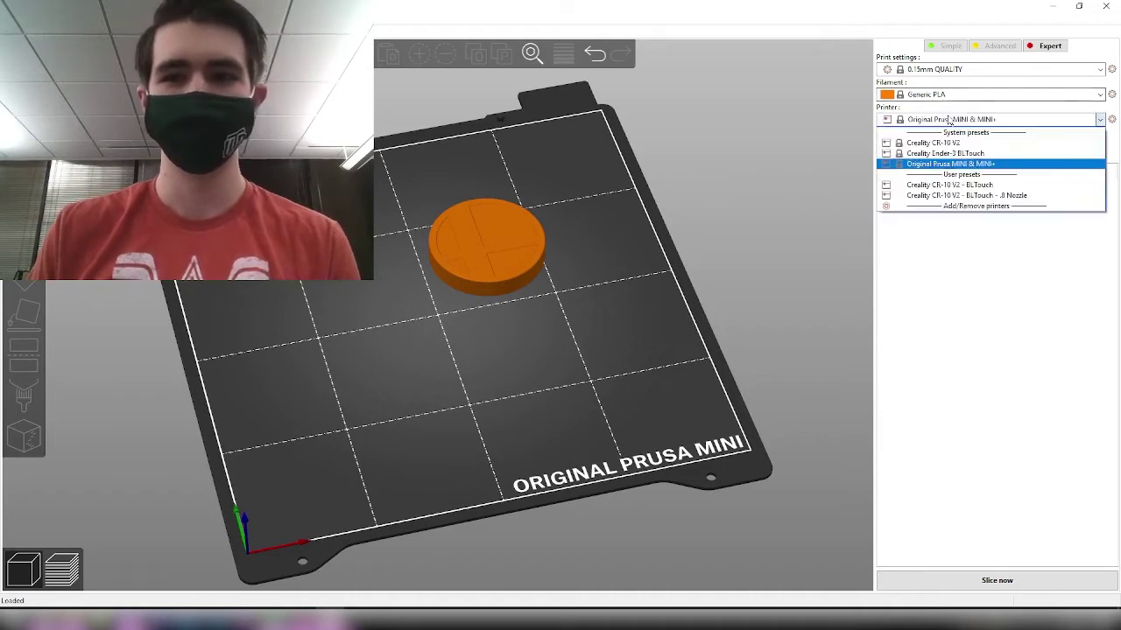
{"action": "left_click", "coordinate": [945, 155]}
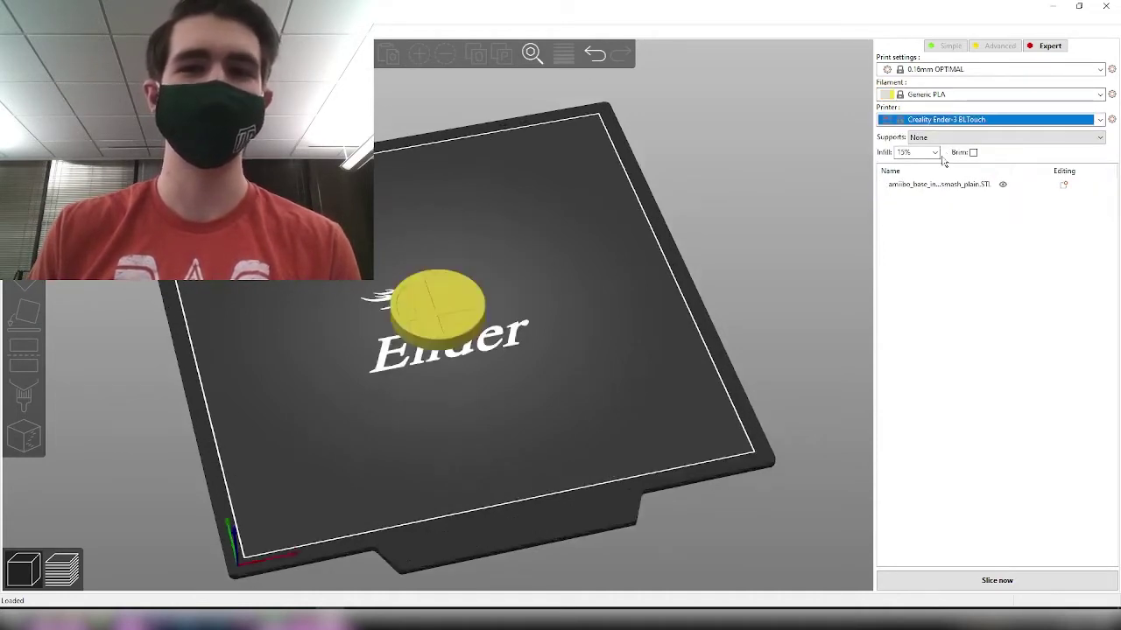
{"action": "left_click", "coordinate": [923, 72]}
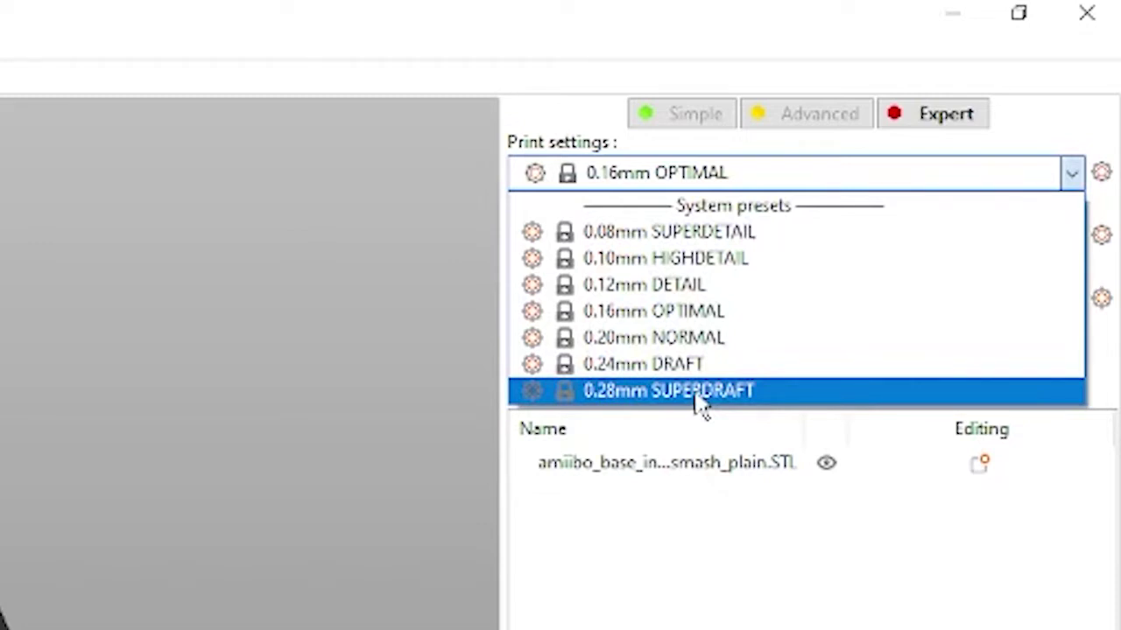
{"action": "left_click", "coordinate": [689, 320]}
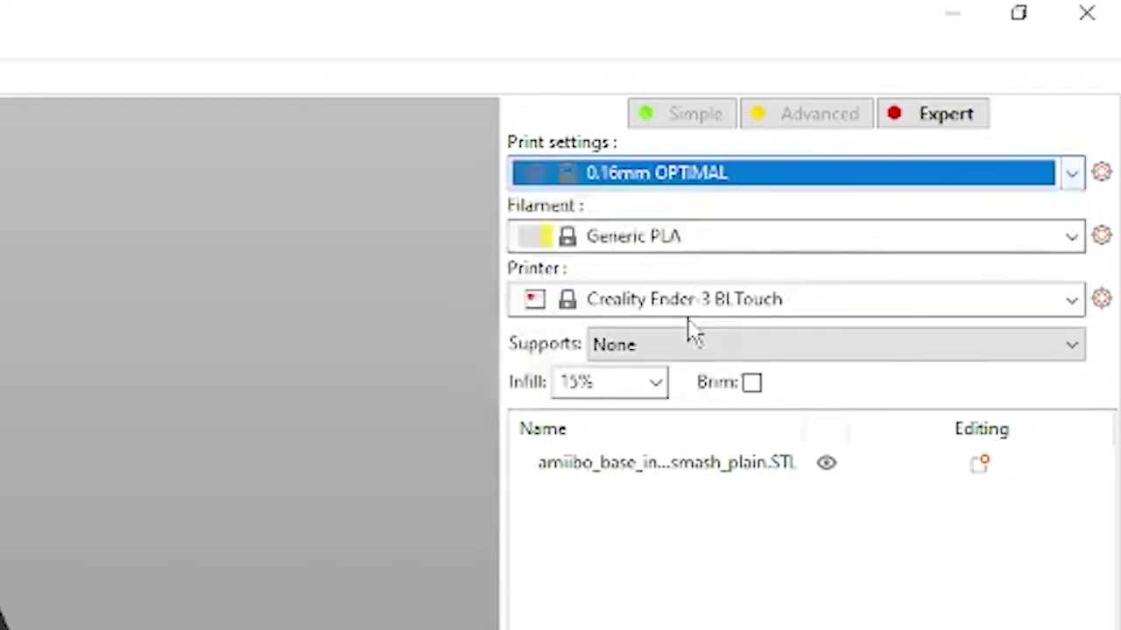
{"action": "left_click", "coordinate": [644, 249]}
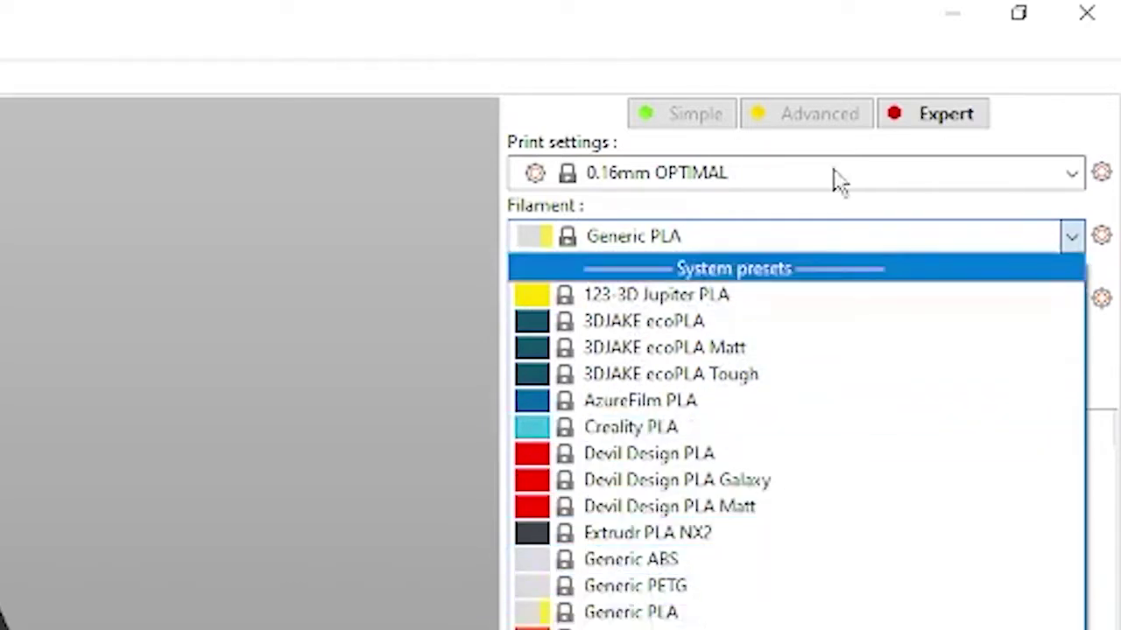
{"action": "left_click", "coordinate": [826, 210]}
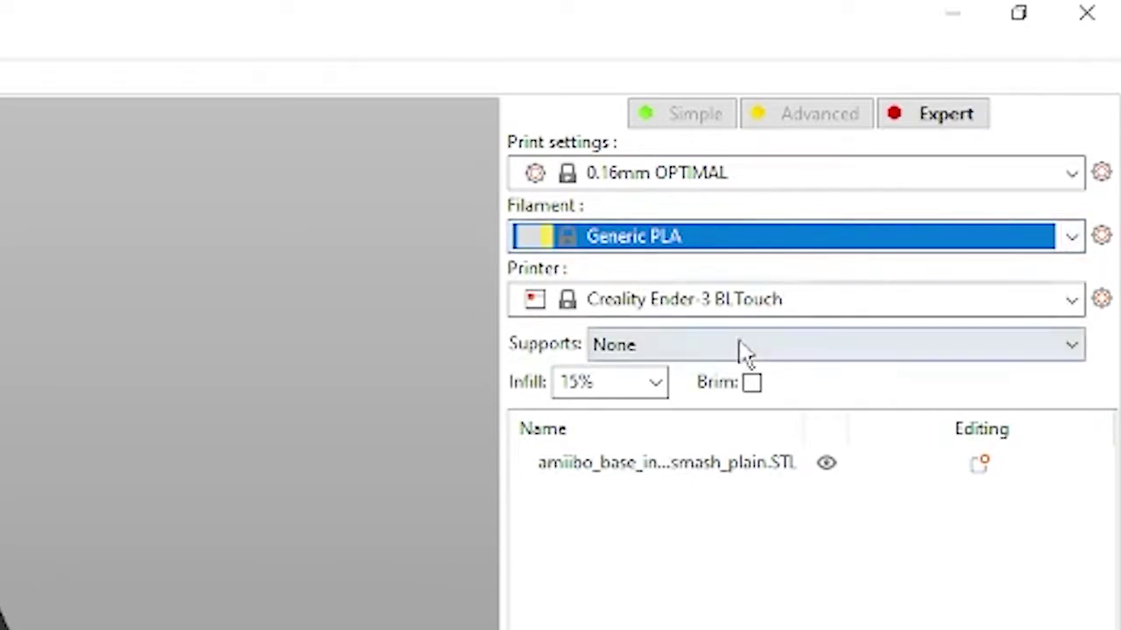
{"action": "left_click", "coordinate": [238, 593]}
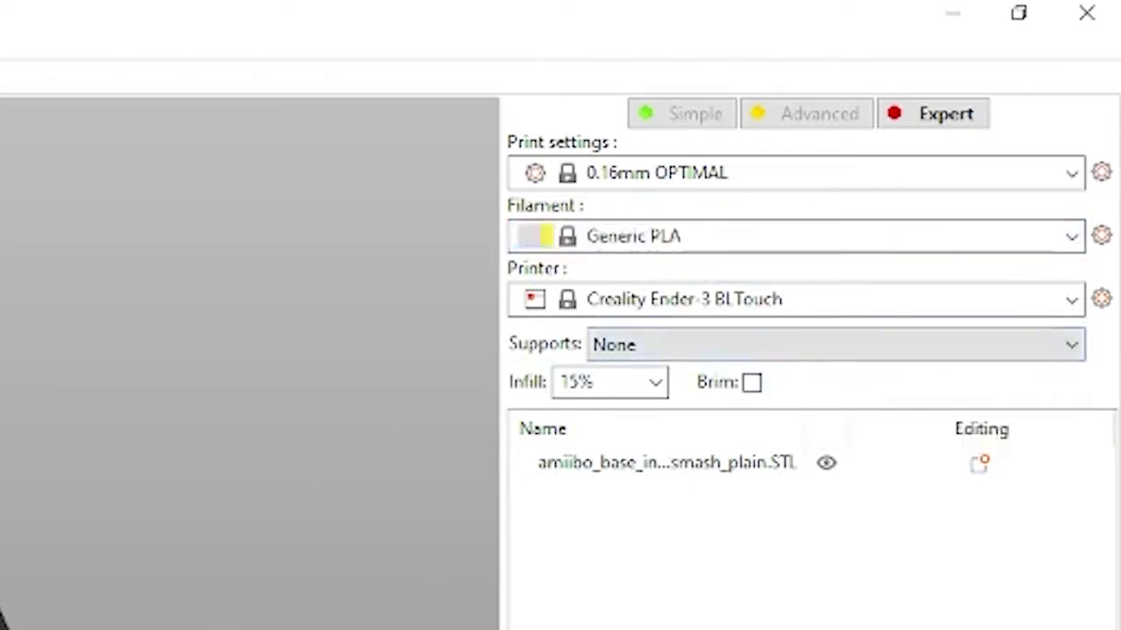
{"action": "left_click_drag", "start_coordinate": [109, 625], "coordinate": [93, 549]}
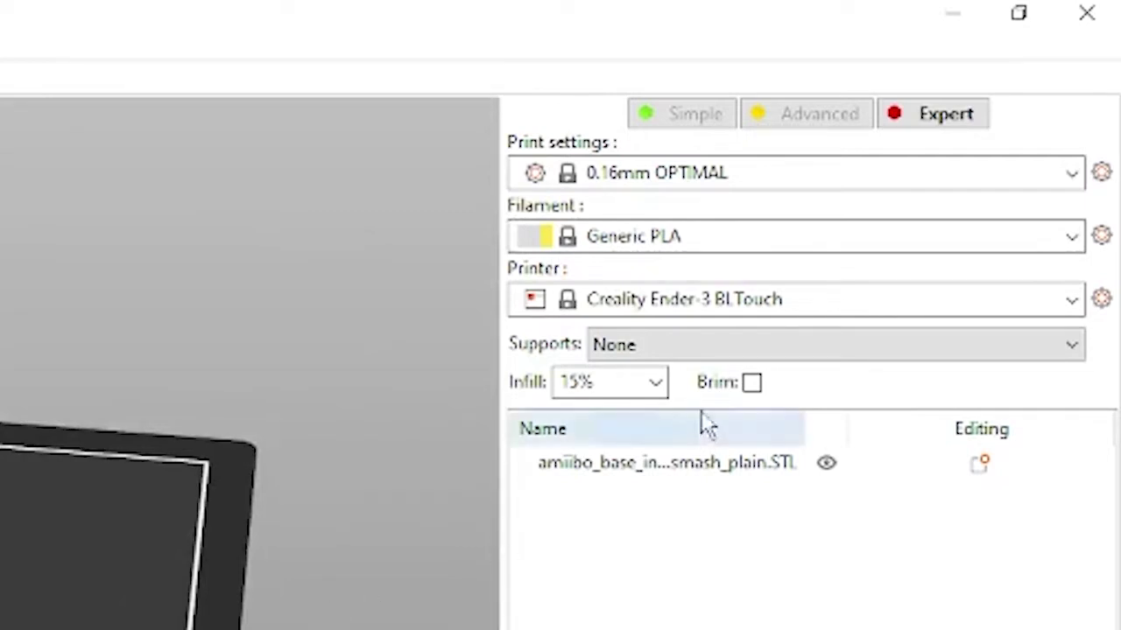
{"action": "left_click", "coordinate": [689, 348]}
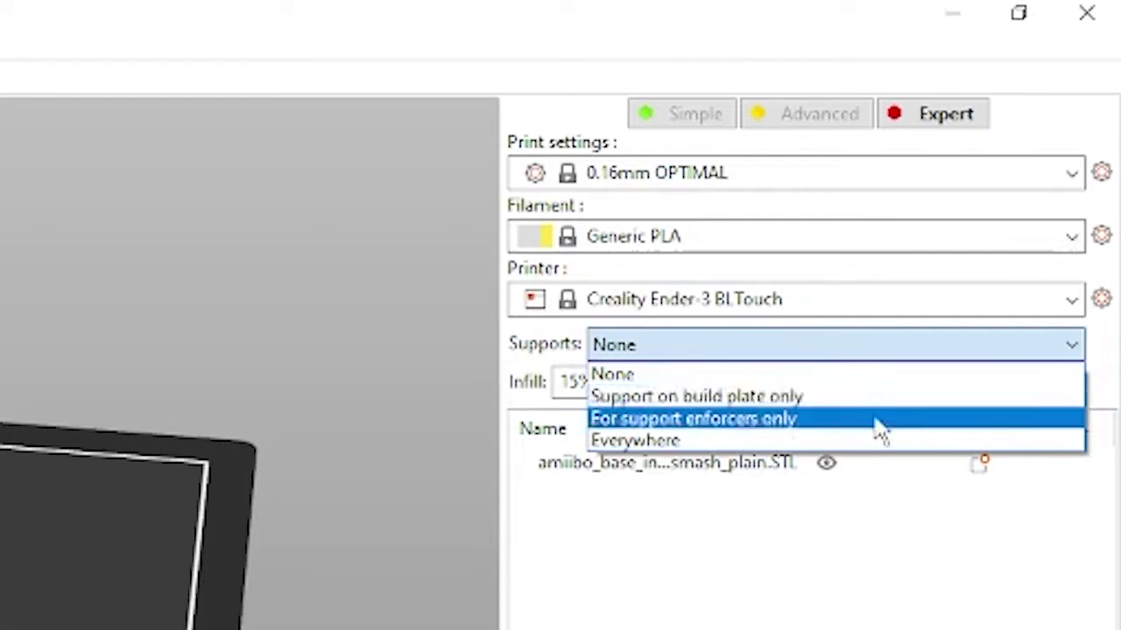
{"action": "left_click", "coordinate": [788, 616]}
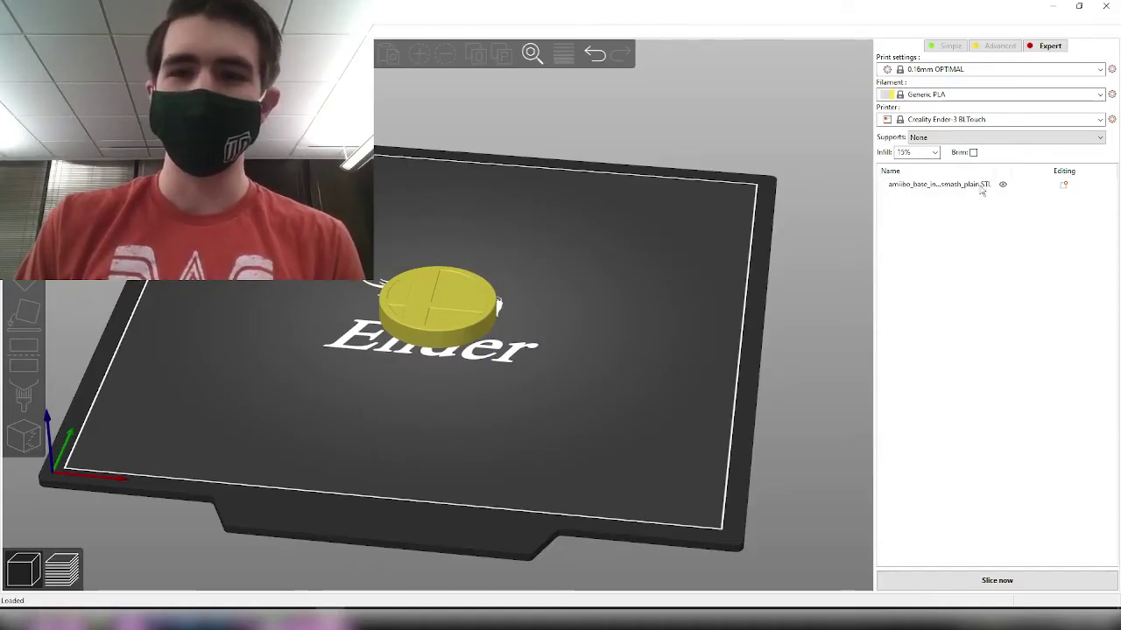
{"action": "left_click", "coordinate": [773, 466]}
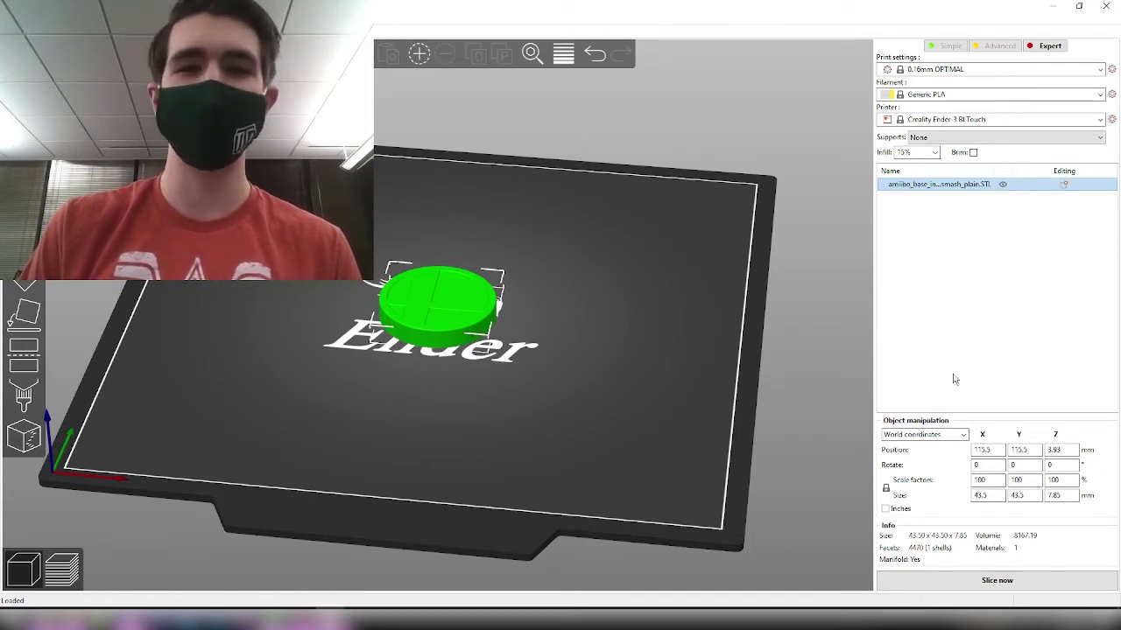
{"action": "left_click", "coordinate": [893, 395]}
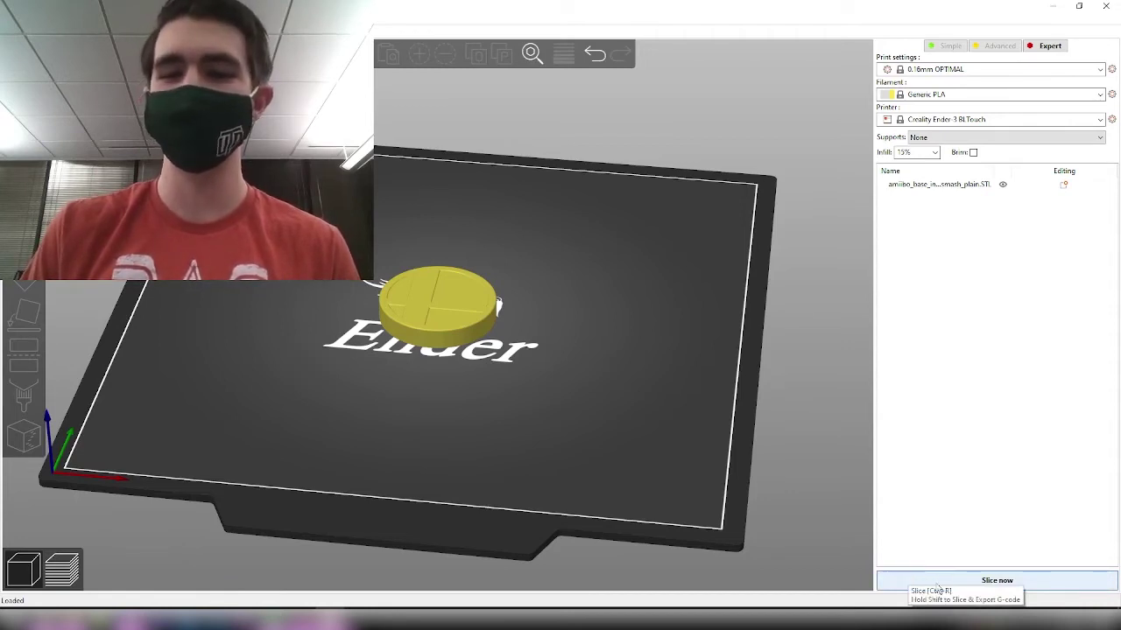
Step: Slice the amiibo base (1h13m estimate), preview its lower layers, then dismiss the G-code save dialog
{"action": "left_click", "coordinate": [918, 585]}
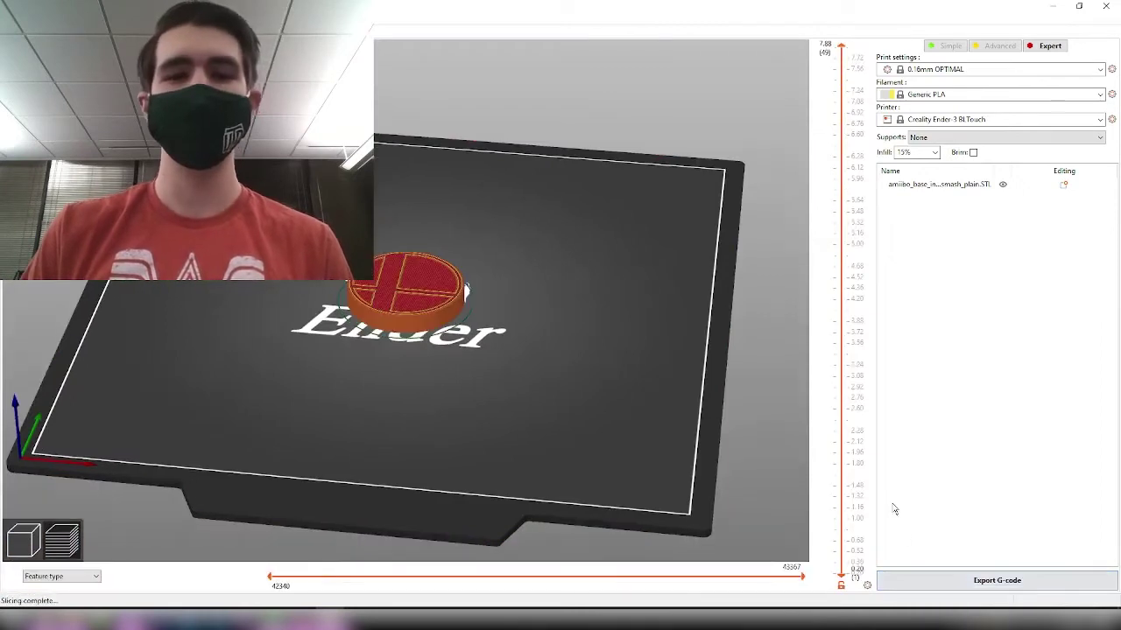
{"action": "scroll", "coordinate": [459, 313], "scroll_direction": "up", "scroll_amount": 6}
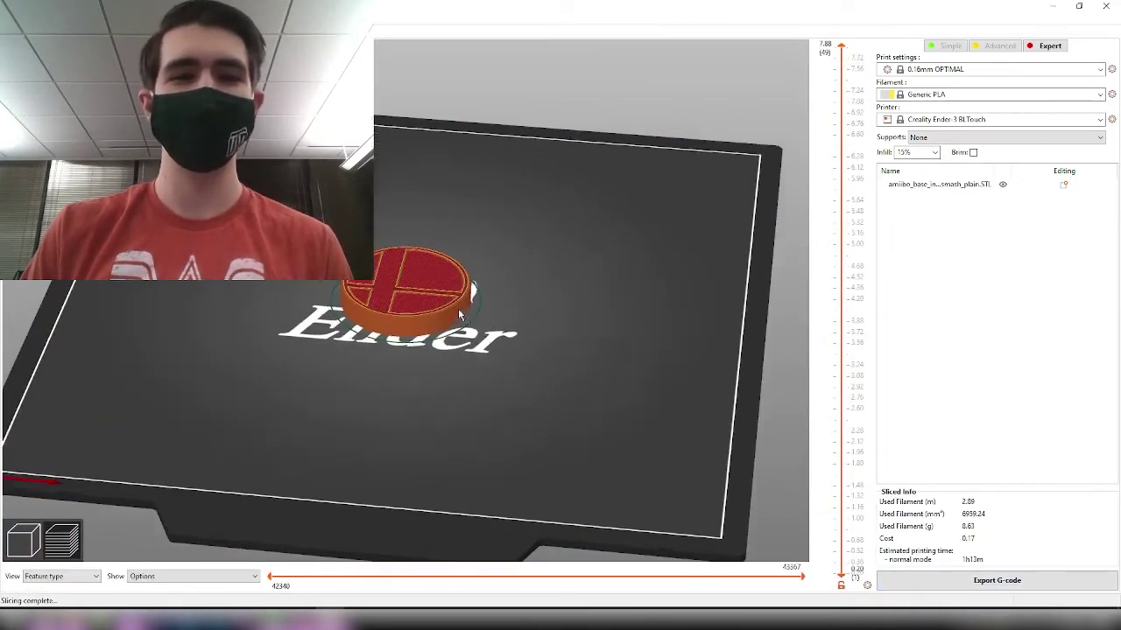
{"action": "scroll", "coordinate": [458, 314], "scroll_direction": "up", "scroll_amount": 2}
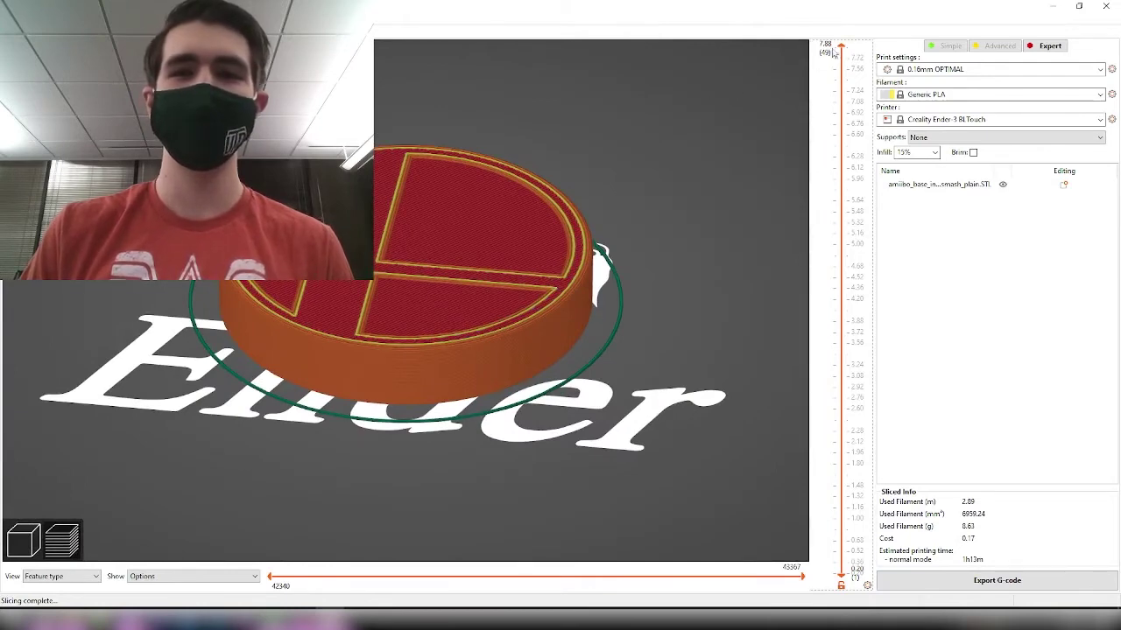
{"action": "left_click_drag", "start_coordinate": [843, 51], "coordinate": [868, 34]}
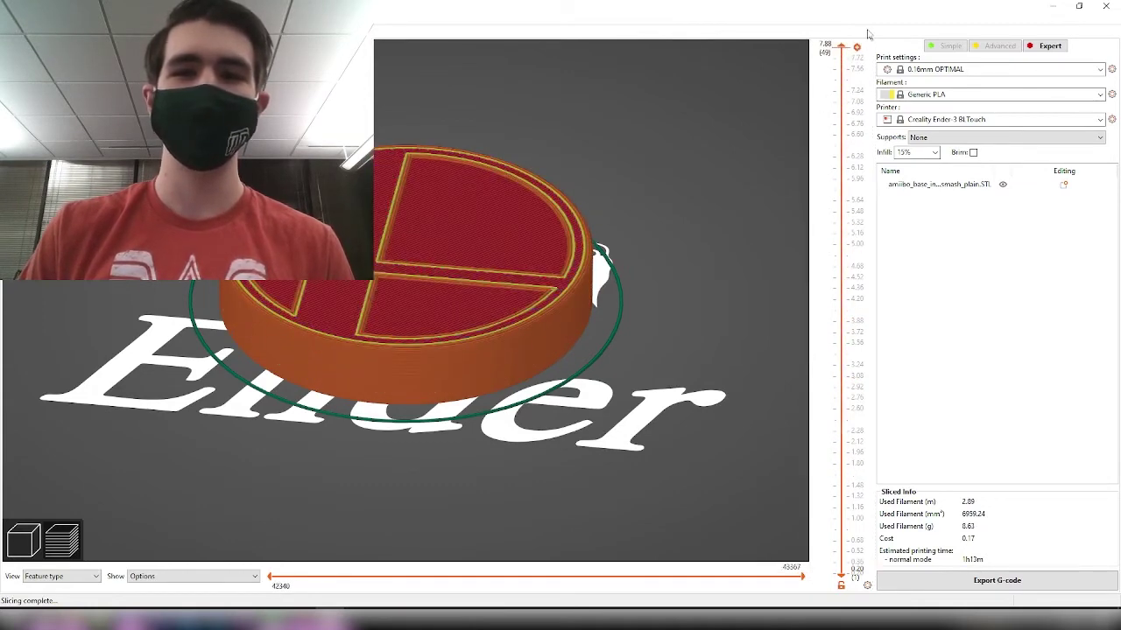
{"action": "left_click", "coordinate": [918, 584]}
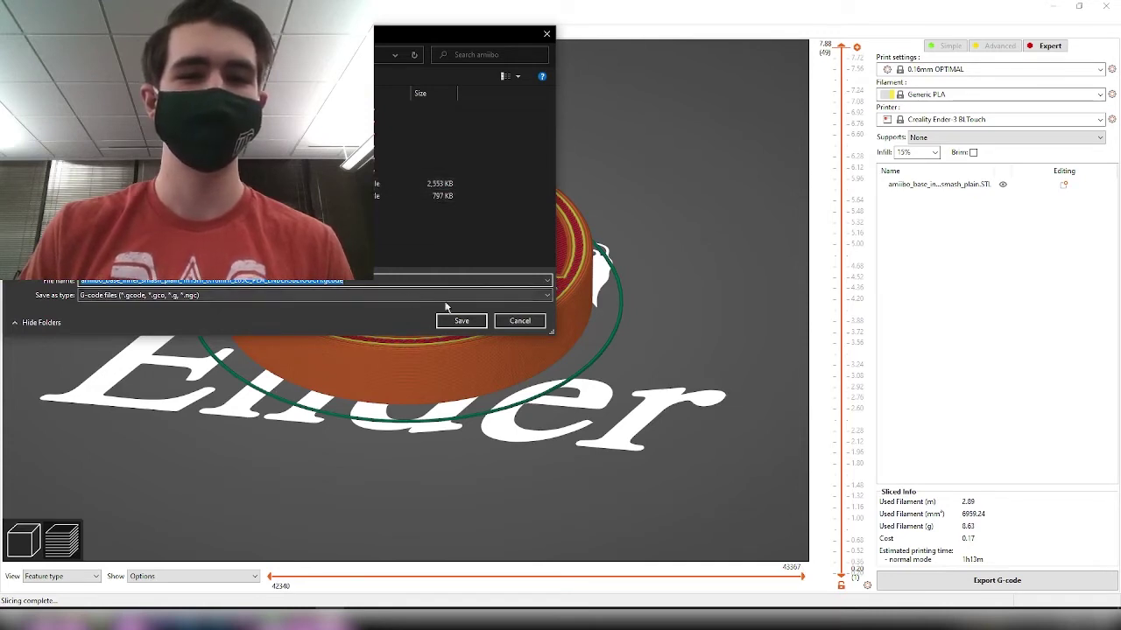
{"action": "left_click", "coordinate": [510, 322]}
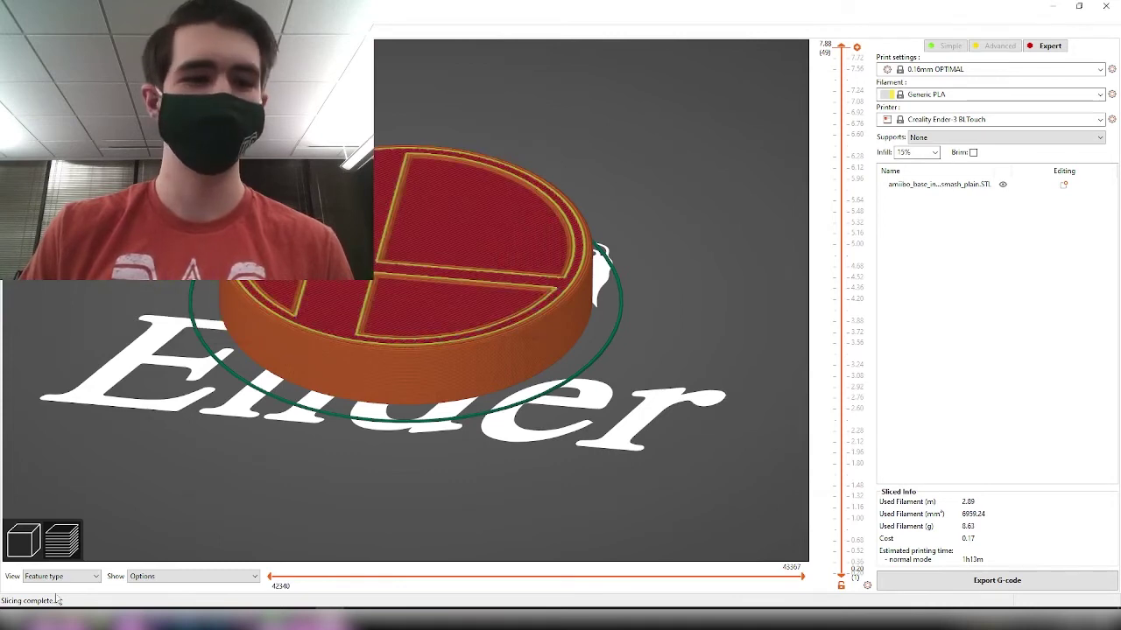
Step: Bring Chrome forward and switch to the green.utd.ms printer server tab
{"action": "mouse_move", "coordinate": [40, 622]}
{"action": "left_click", "coordinate": [161, 591]}
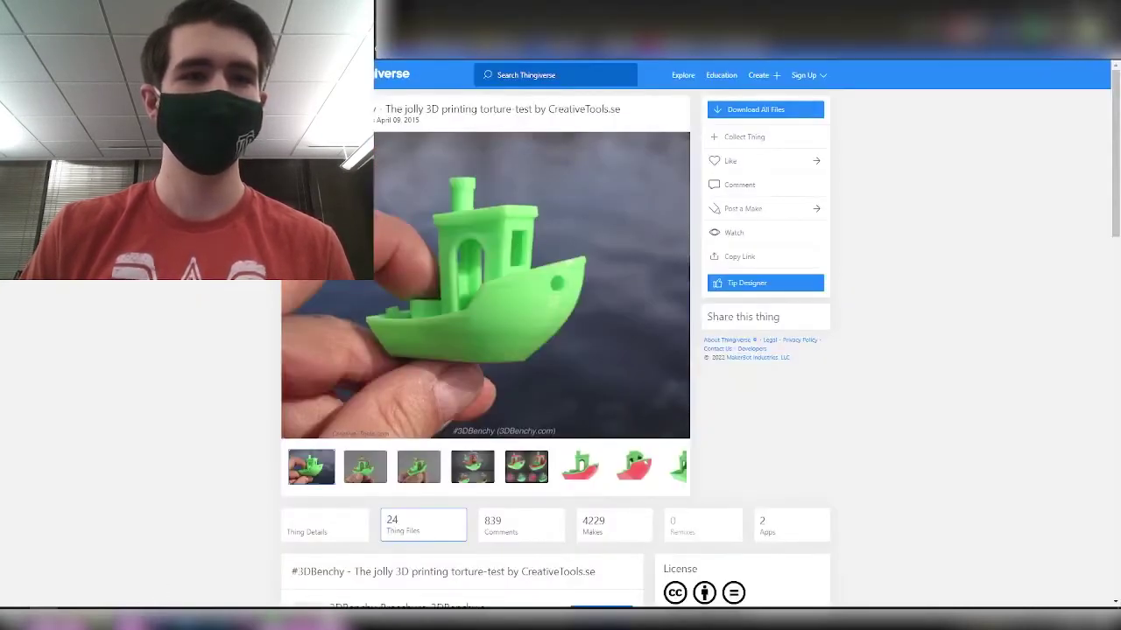
{"action": "key", "text": "ctrl+Tab"}
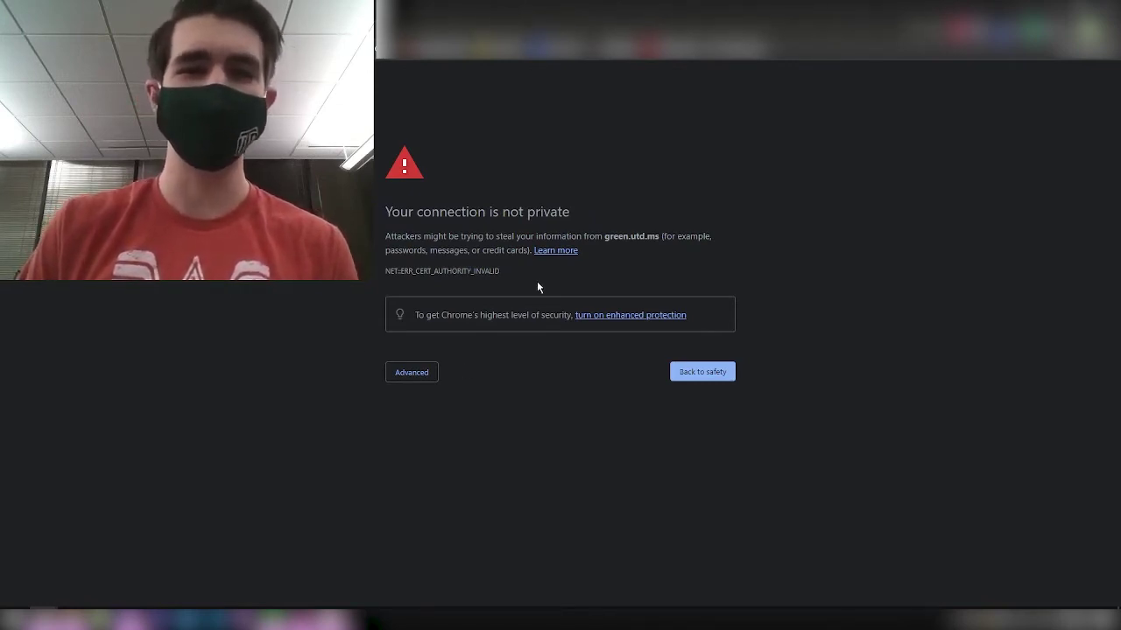
Step: Bypass the certificate warning through Advanced and proceed to green.utd.ms (unsafe)
{"action": "left_click", "coordinate": [401, 372]}
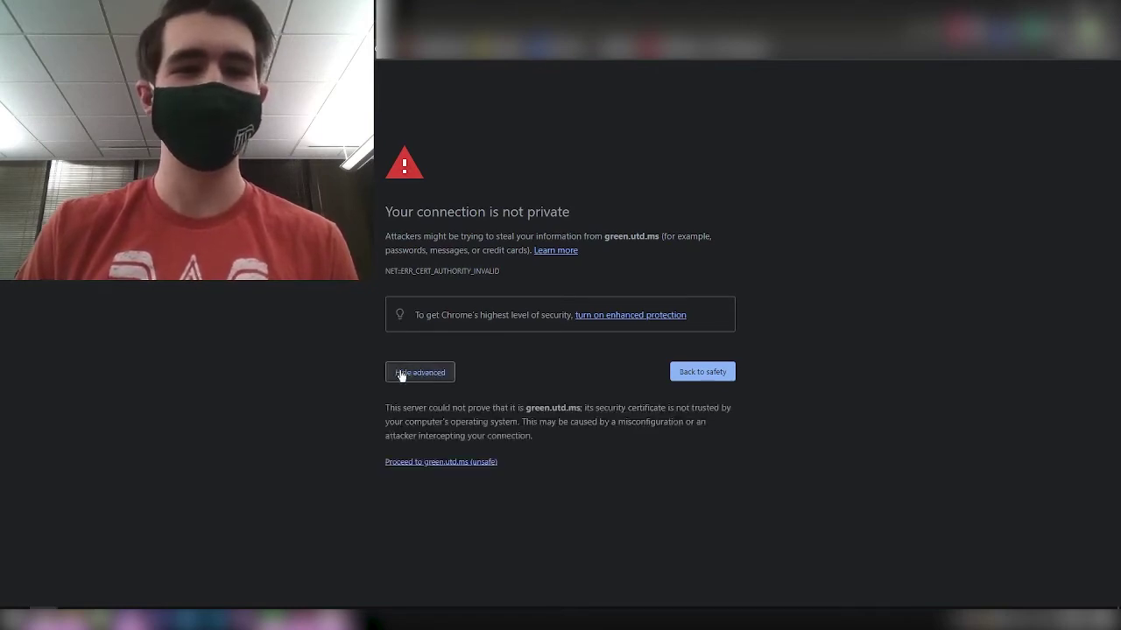
{"action": "left_click", "coordinate": [405, 464]}
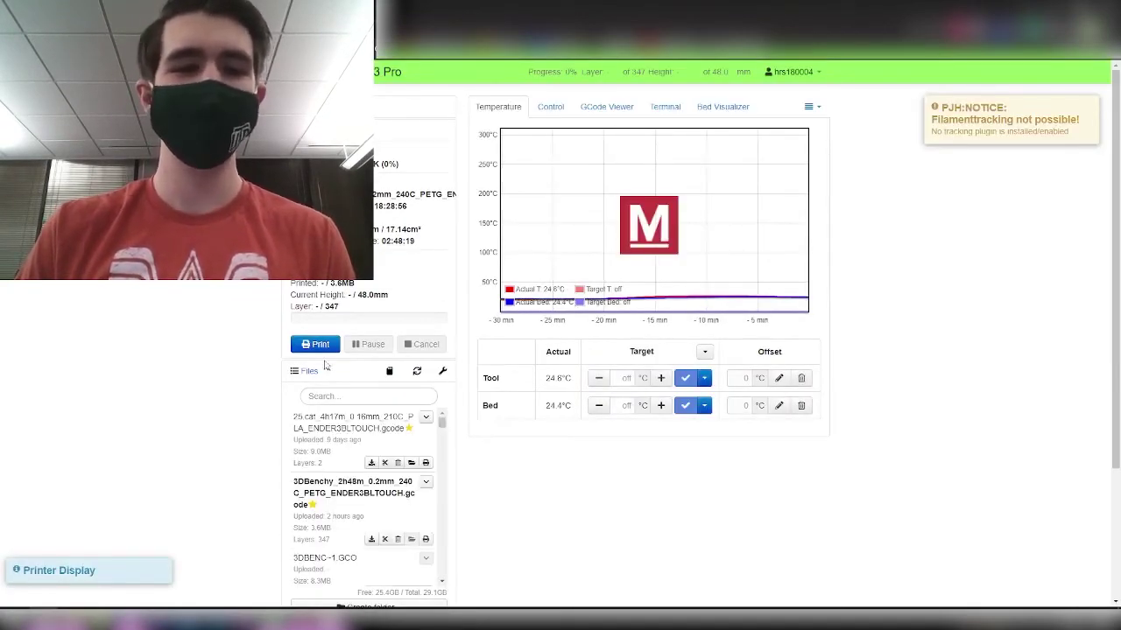
Step: Drag amiibo_base_inner_smash_plain_0.16mm_PLA_CR10V2_1h34m.gcode from the amiibo folder into OctoPrint's upload zone
{"action": "key", "text": "alt+Tab"}
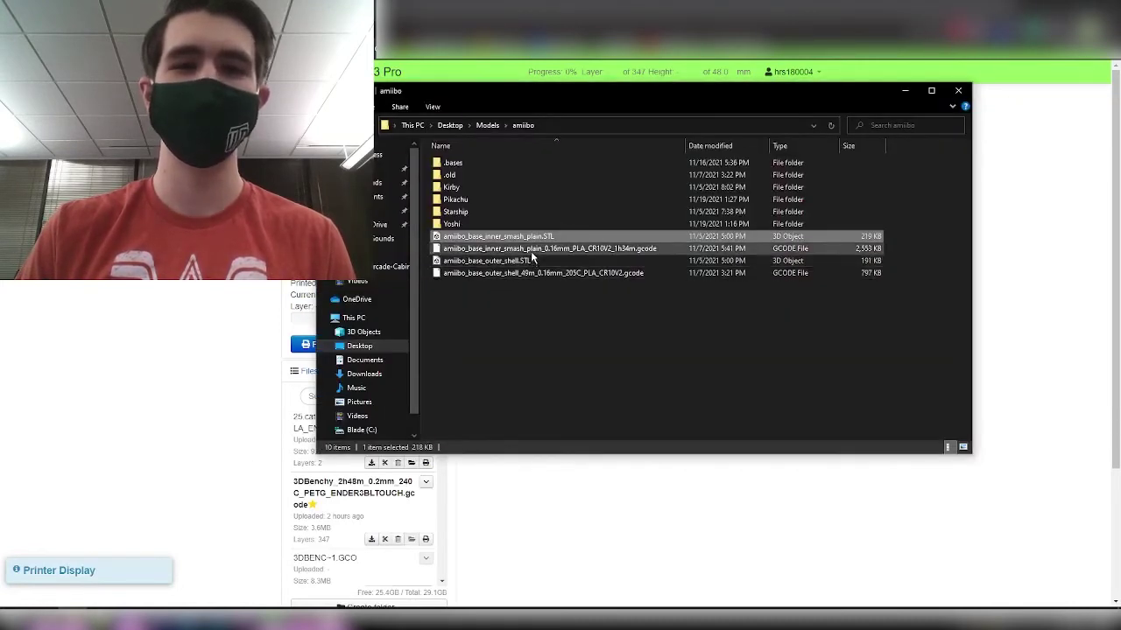
{"action": "left_click_drag", "start_coordinate": [530, 251], "coordinate": [257, 443]}
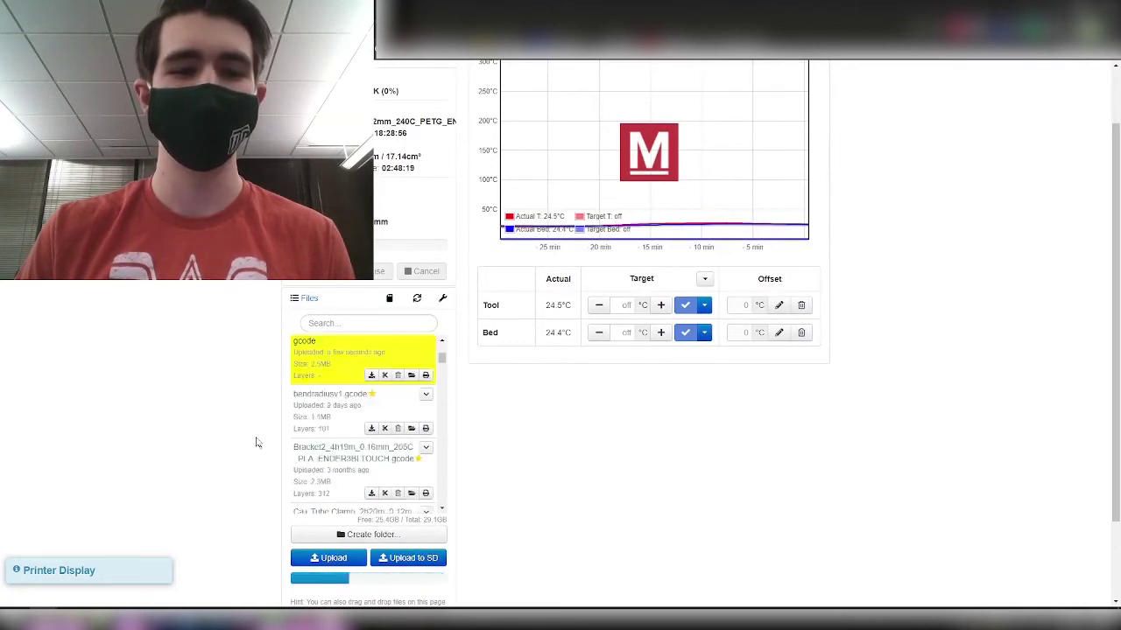
{"action": "scroll", "coordinate": [325, 405], "scroll_direction": "down", "scroll_amount": 1}
{"action": "scroll", "coordinate": [325, 405], "scroll_direction": "up", "scroll_amount": 1}
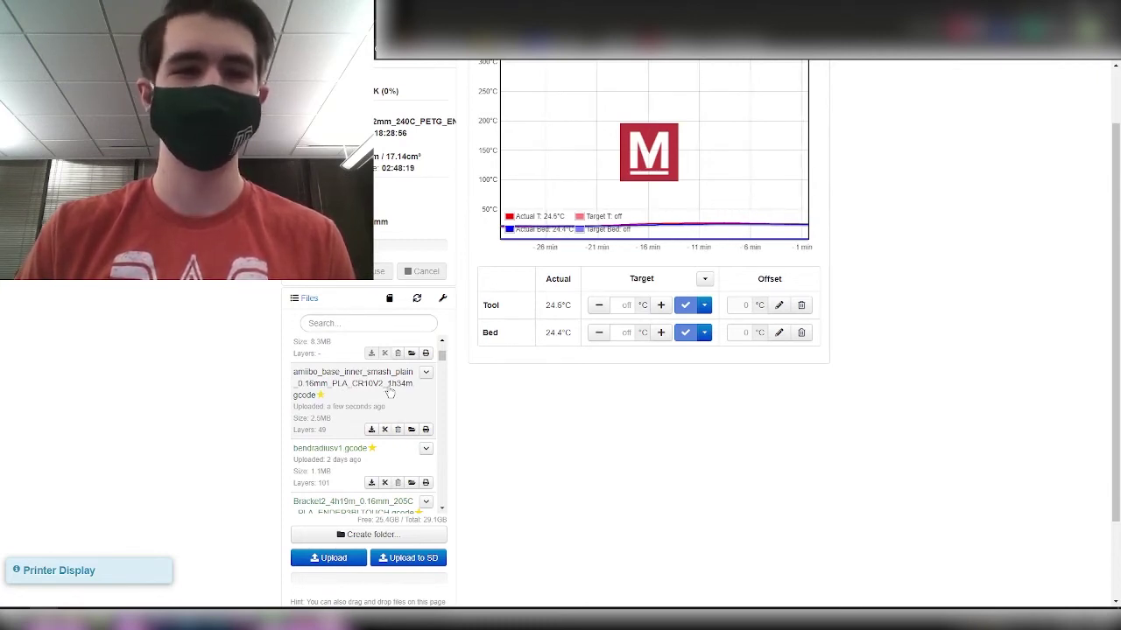
Step: Enter 200 in the Tool target field of the Temperature tab and apply it
{"action": "scroll", "coordinate": [390, 394], "scroll_direction": "up", "scroll_amount": 3}
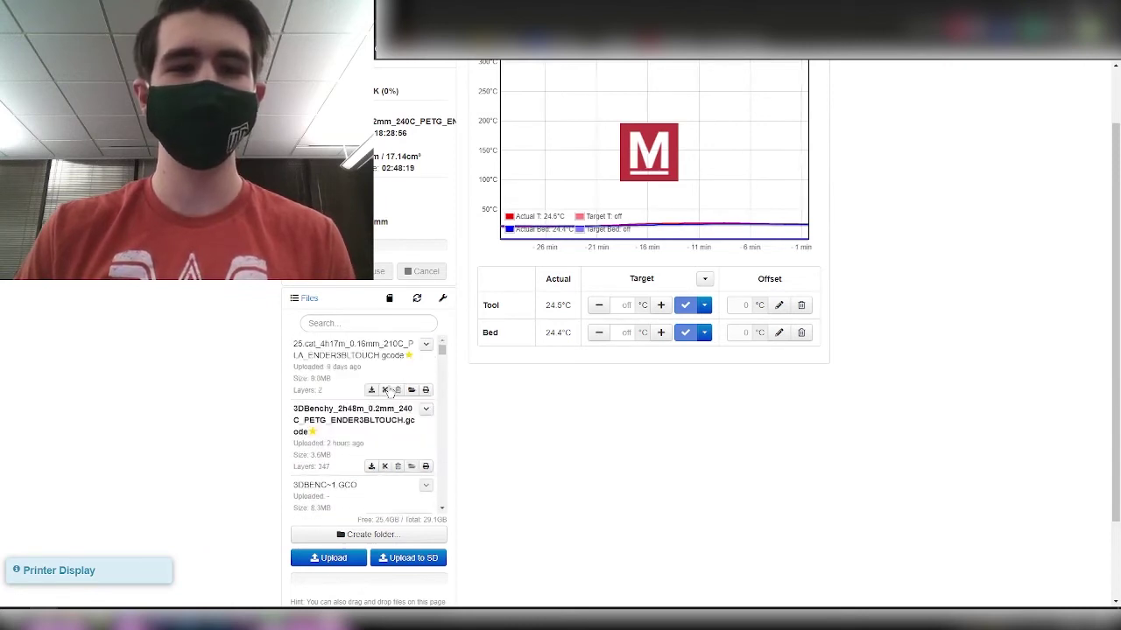
{"action": "scroll", "coordinate": [513, 368], "scroll_direction": "up", "scroll_amount": 1}
{"action": "scroll", "coordinate": [513, 367], "scroll_direction": "up", "scroll_amount": 1}
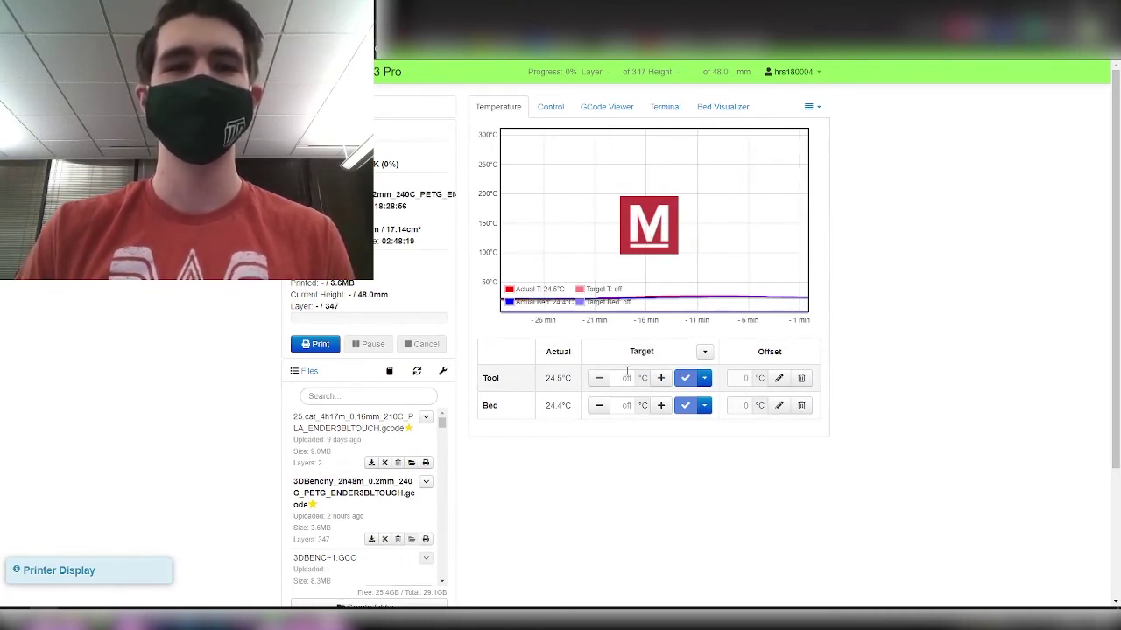
{"action": "left_click", "coordinate": [627, 376]}
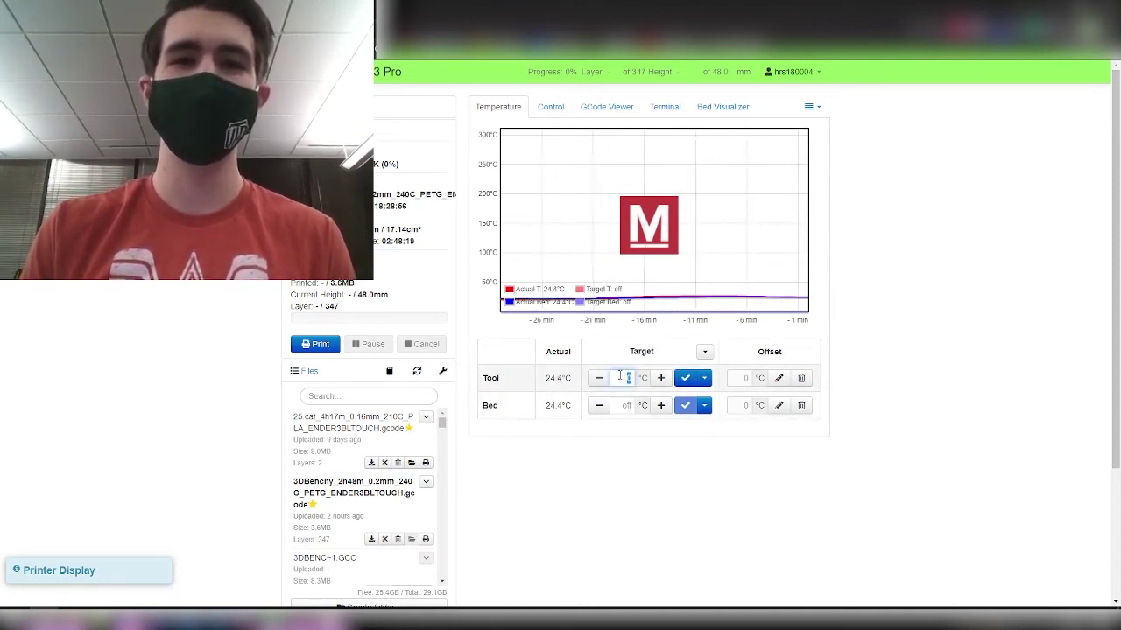
{"action": "type", "text": "200"}
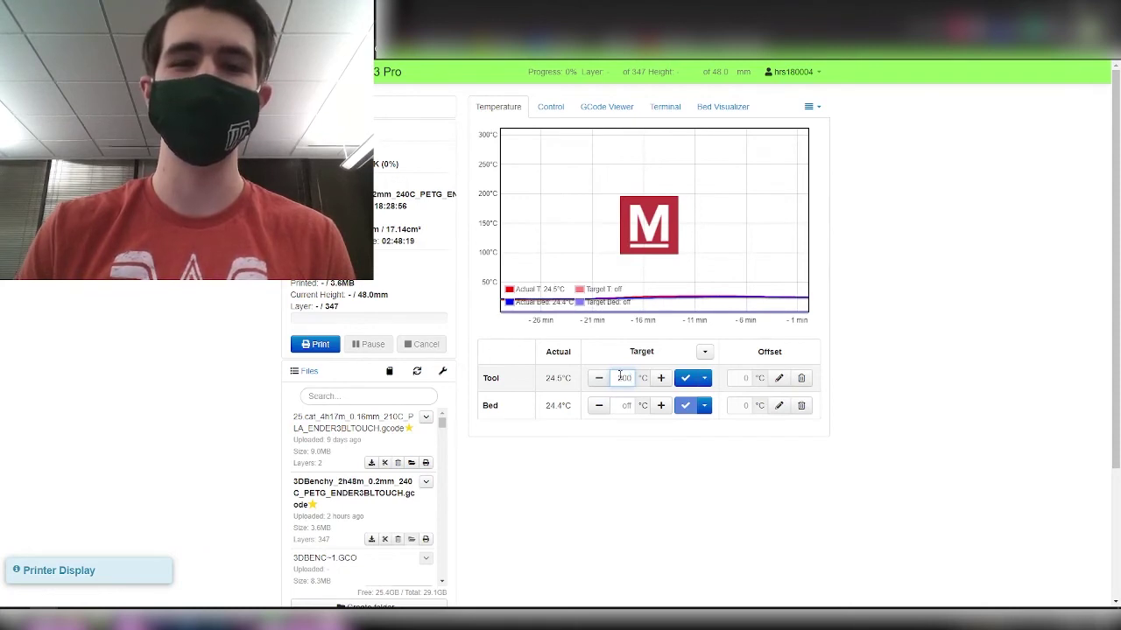
{"action": "left_click", "coordinate": [684, 384]}
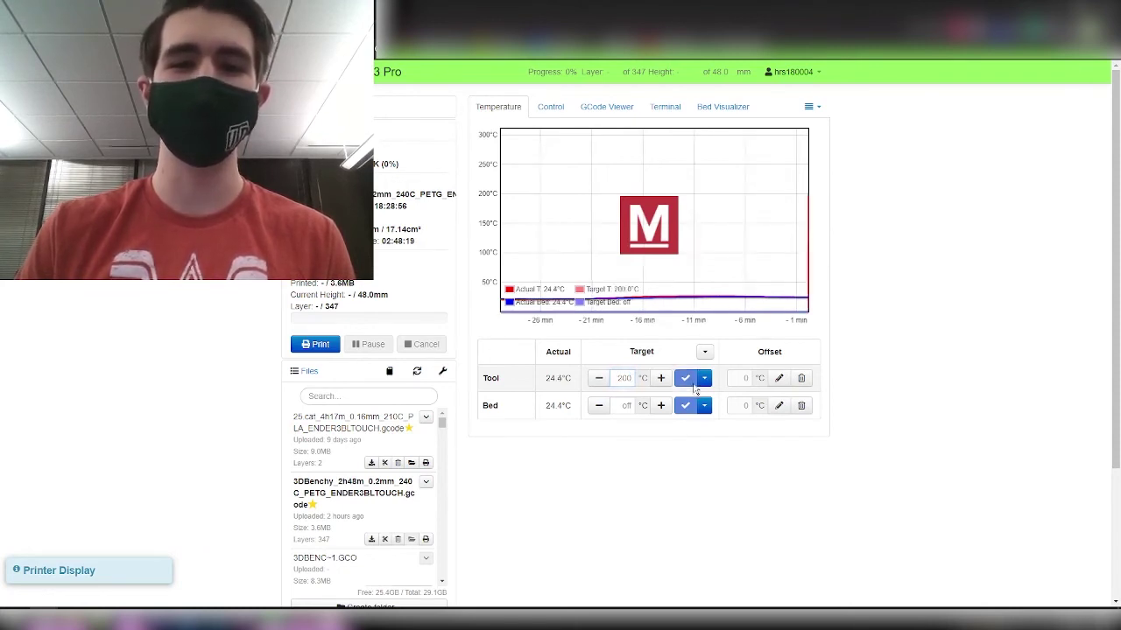